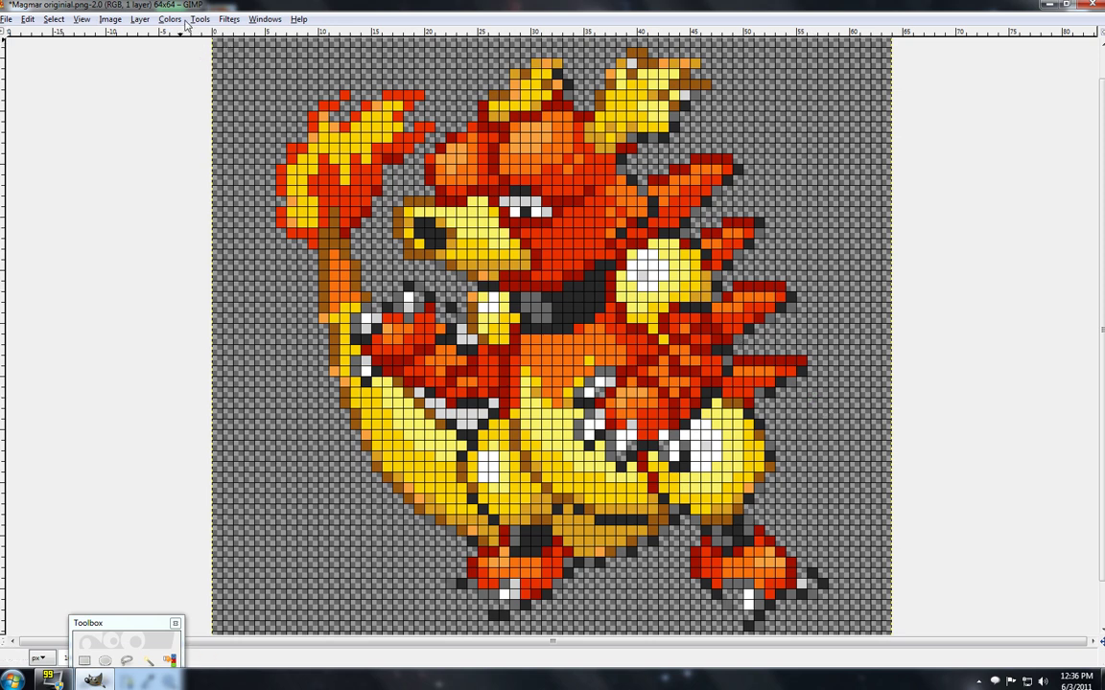
Bring the full Toolbox into view and try Select by Color on red, orange and black pixels
left_click_drag(122, 625, 96, 52)
left_click(142, 89)
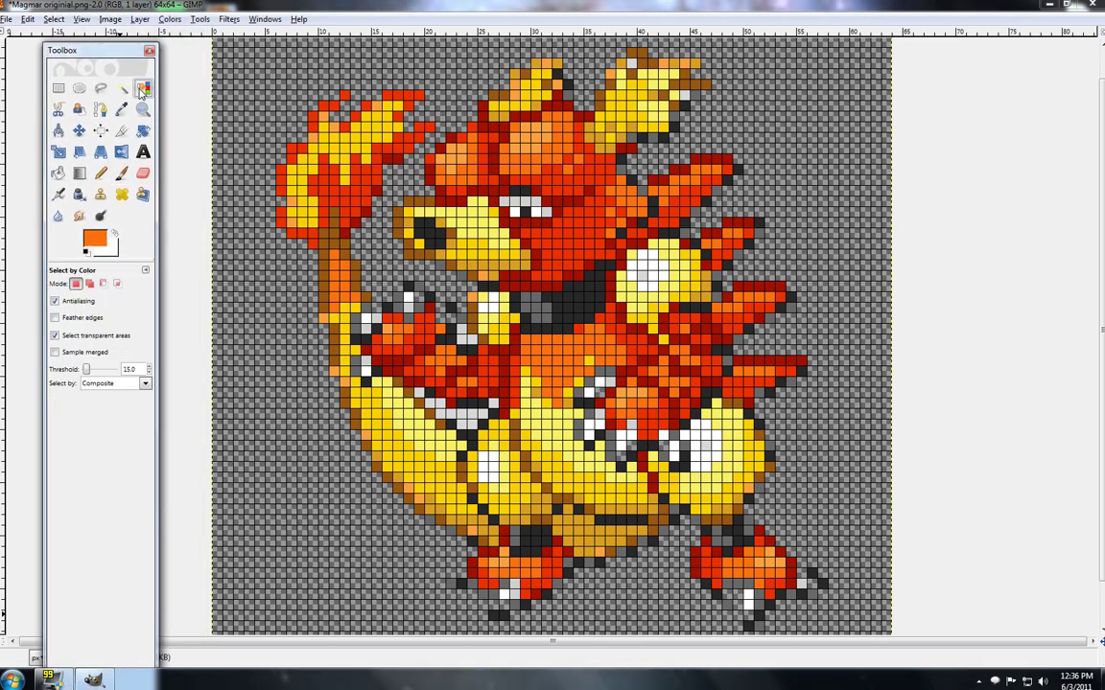
left_click(507, 221)
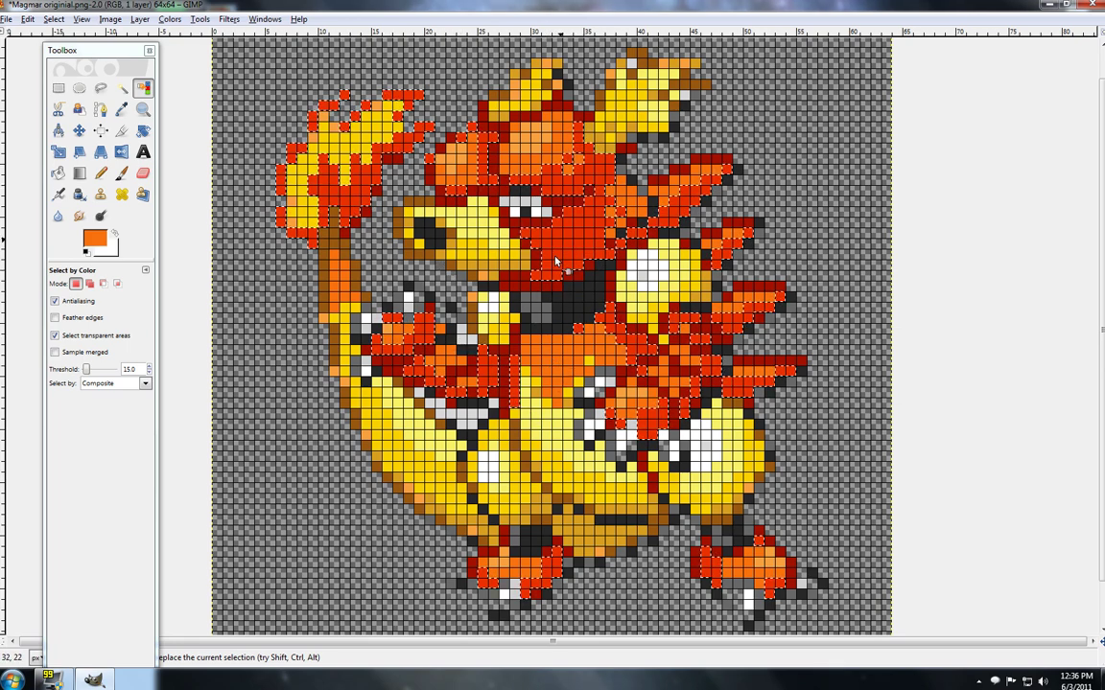
left_click(492, 316)
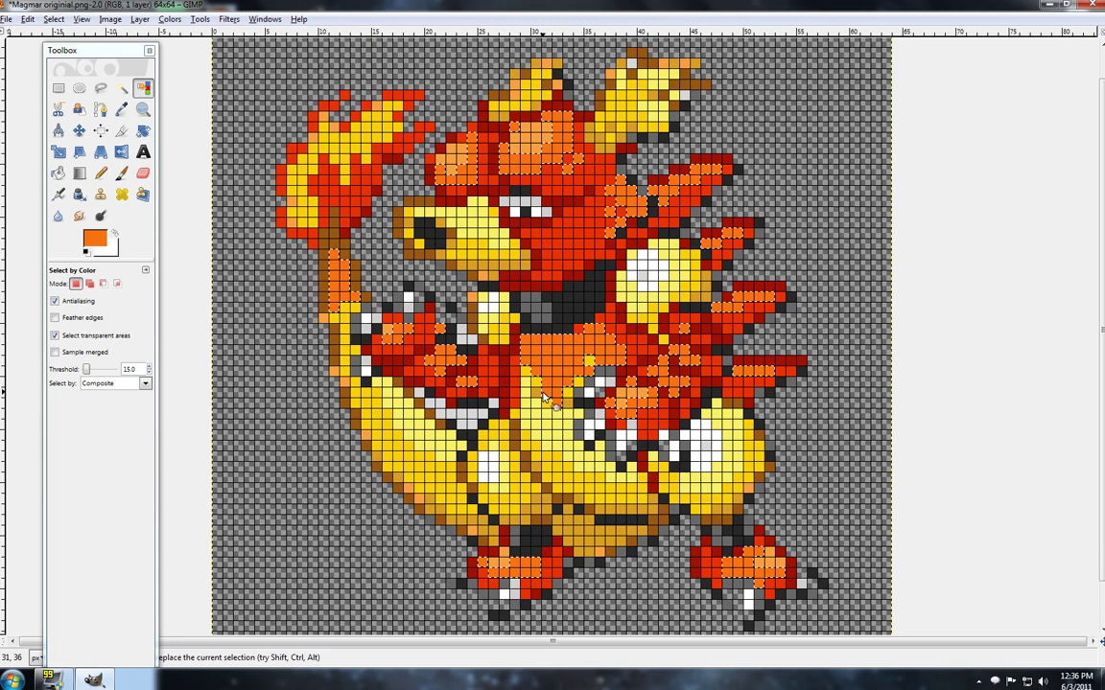
left_click(476, 510)
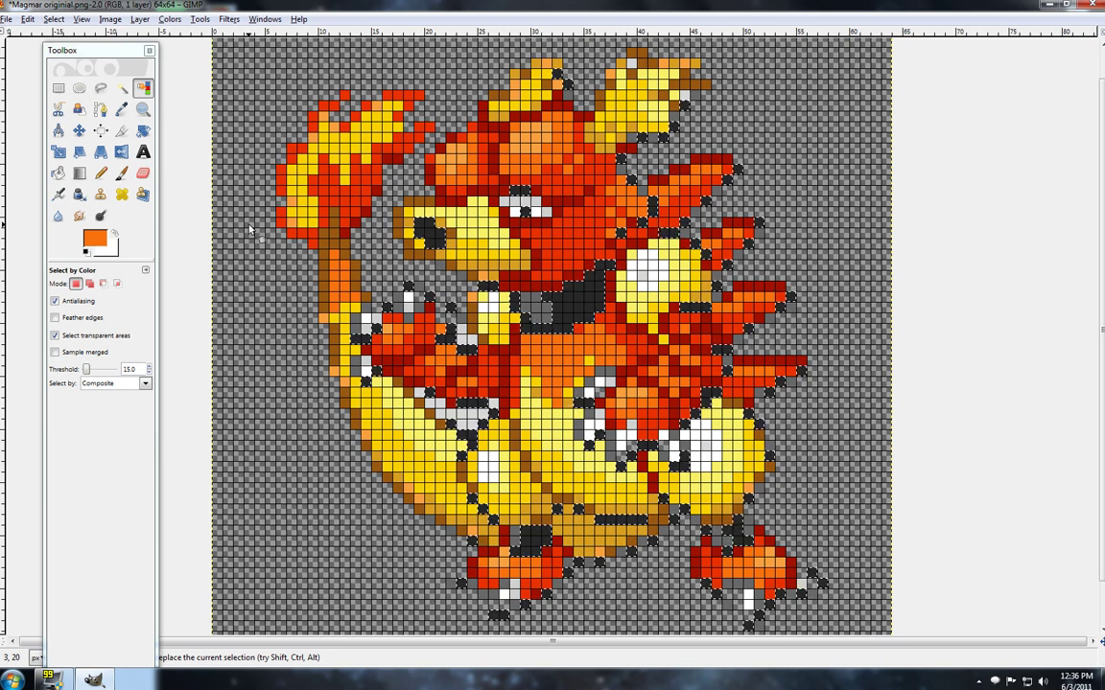
Sample a red from the sprite as the foreground colour and ready the Paintbrush
left_click(121, 114)
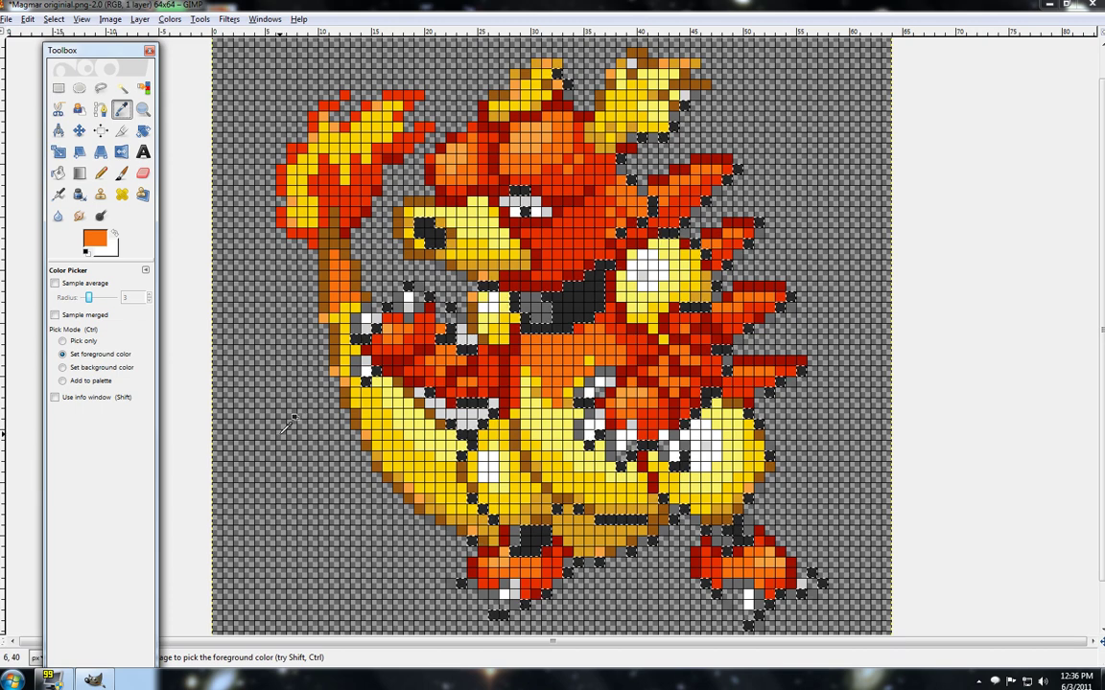
left_click(475, 286)
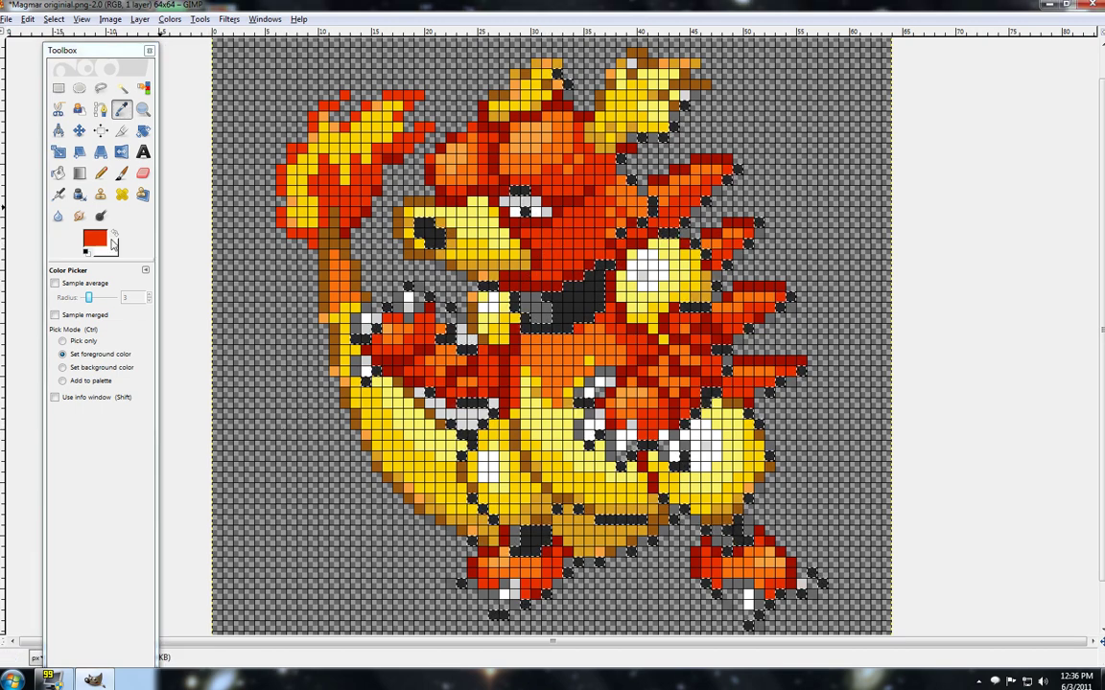
left_click(122, 172)
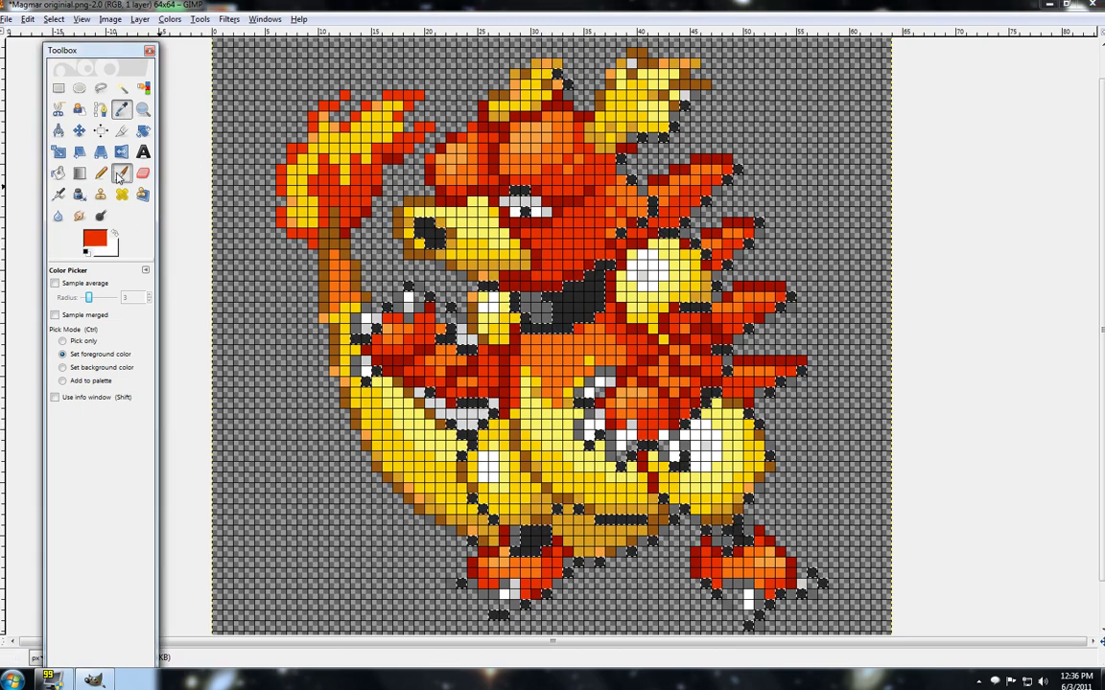
left_click(144, 89)
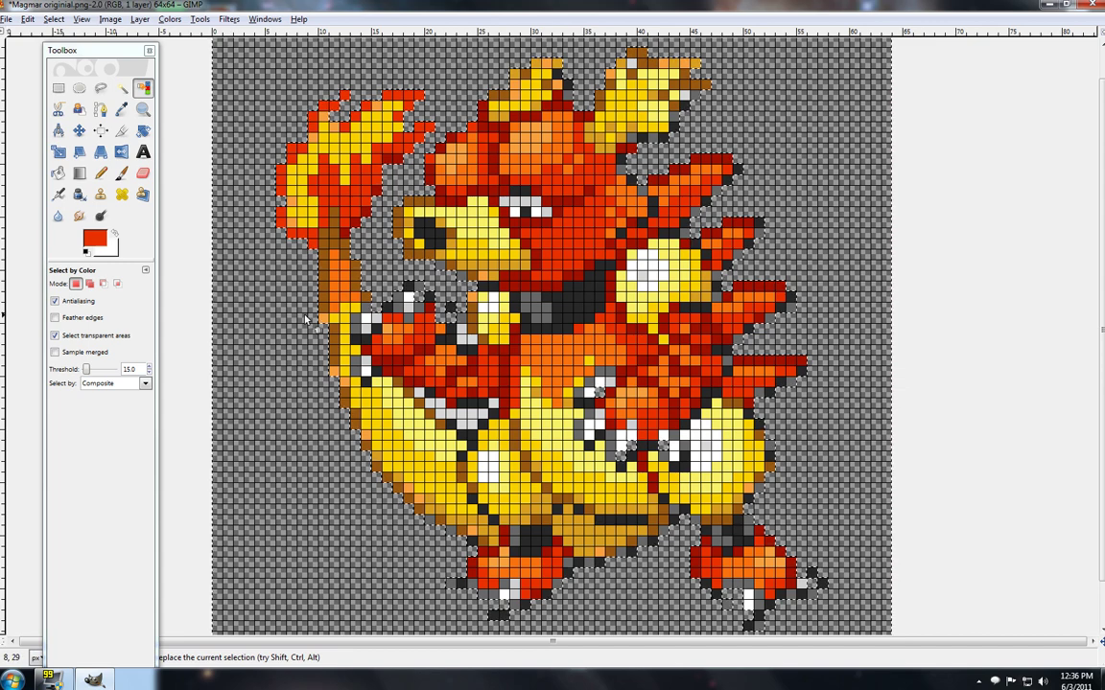
Select the transparent background by colour and set the foreground colour to a bright blue
left_click(383, 295)
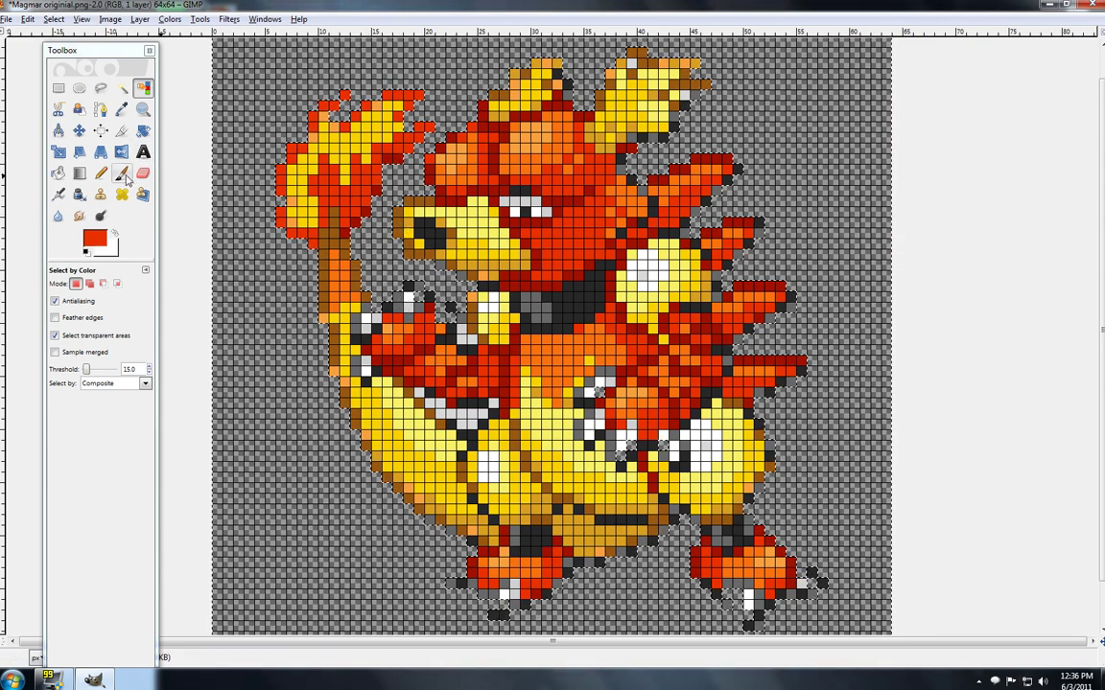
left_click(122, 173)
left_click(103, 239)
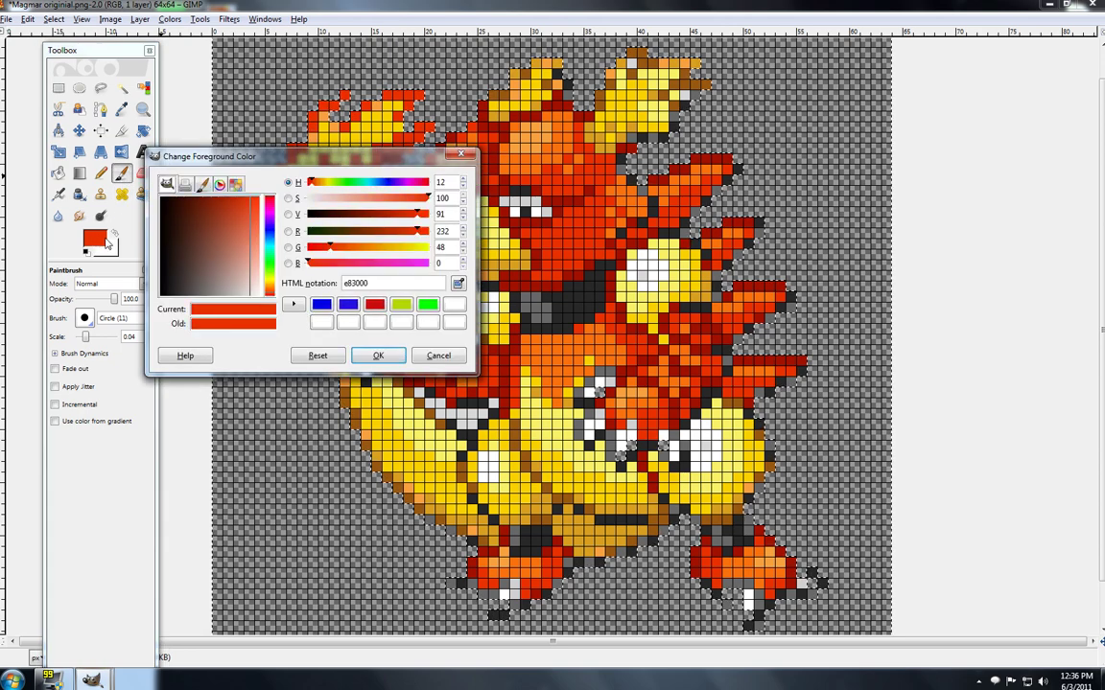
left_click(272, 232)
left_click(259, 201)
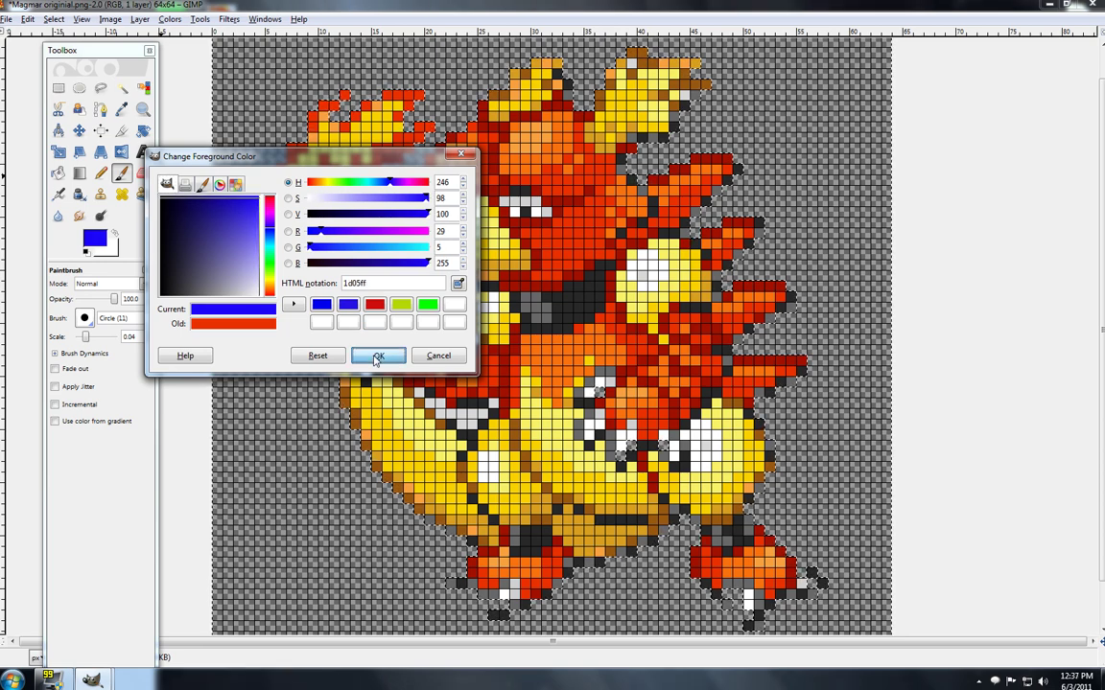
left_click(375, 355)
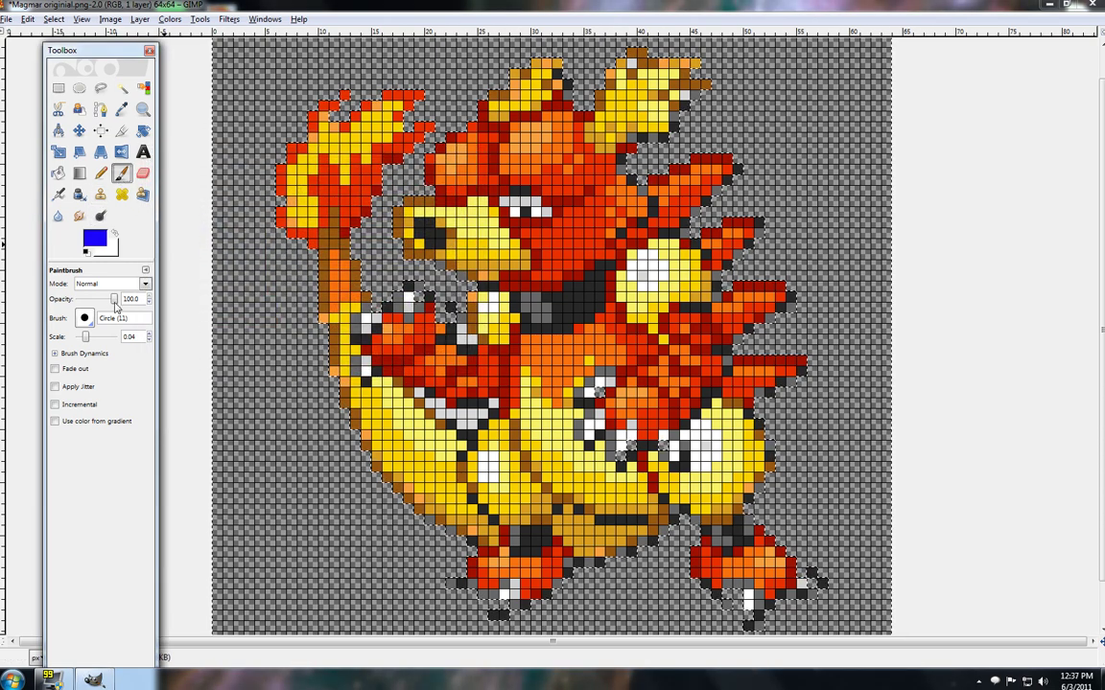
Raise the brush scale to 1.84 and paint the whole background around the sprite blue
left_click_drag(87, 337, 105, 338)
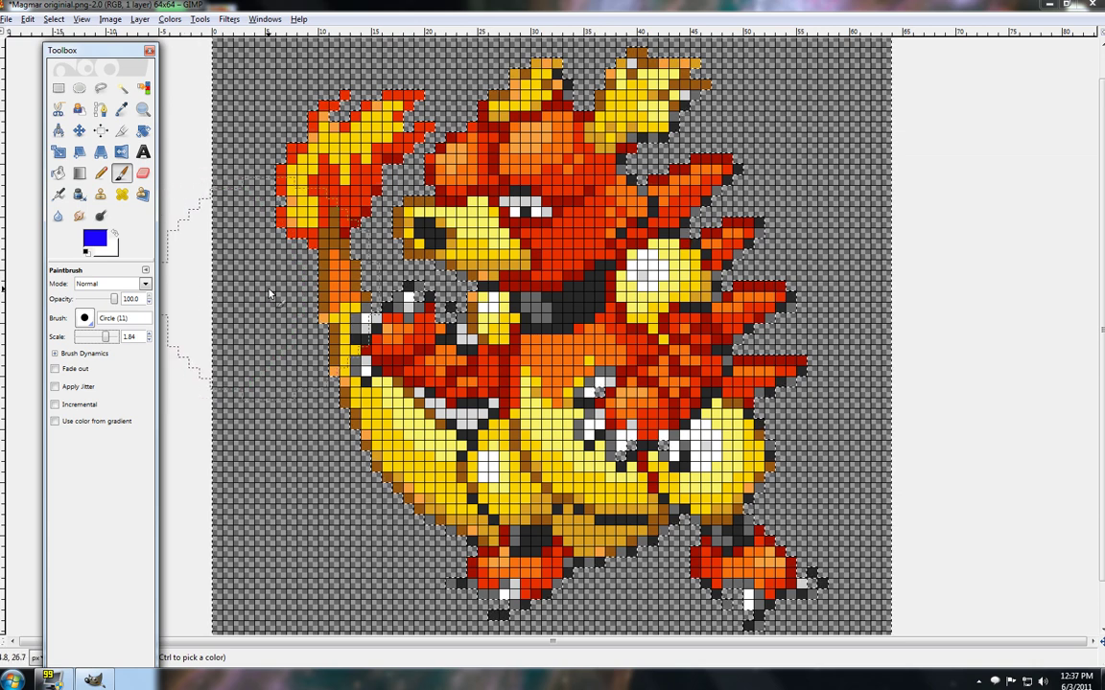
left_click(301, 275)
mouse_move(301, 276)
left_mouse_down()
mouse_move(482, 392)
mouse_move(354, 266)
mouse_move(380, 476)
mouse_move(459, 331)
mouse_move(271, 477)
mouse_move(436, 519)
mouse_move(369, 419)
mouse_move(256, 548)
mouse_move(310, 595)
mouse_move(561, 611)
mouse_move(592, 568)
mouse_move(669, 575)
mouse_move(771, 529)
mouse_move(684, 468)
mouse_move(783, 466)
mouse_move(881, 372)
mouse_move(727, 310)
mouse_move(715, 254)
mouse_move(819, 215)
mouse_move(856, 174)
mouse_move(685, 101)
mouse_move(658, 120)
mouse_move(788, 140)
mouse_move(645, 70)
mouse_move(633, 90)
mouse_move(385, 57)
mouse_move(232, 70)
left_mouse_up()
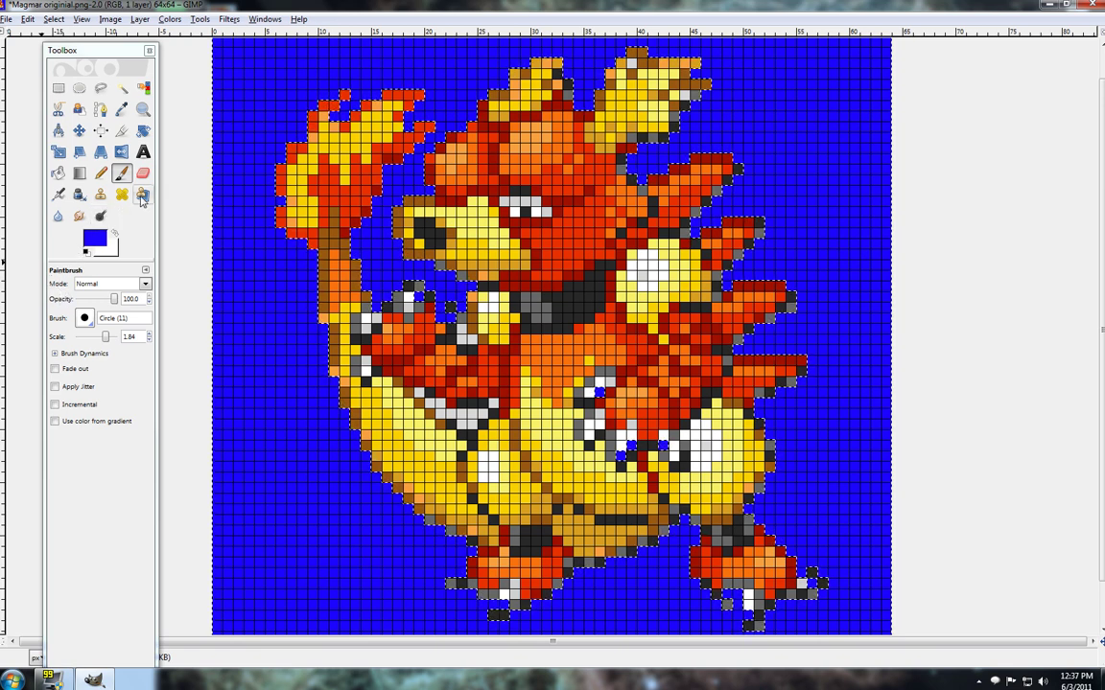
left_click(143, 87)
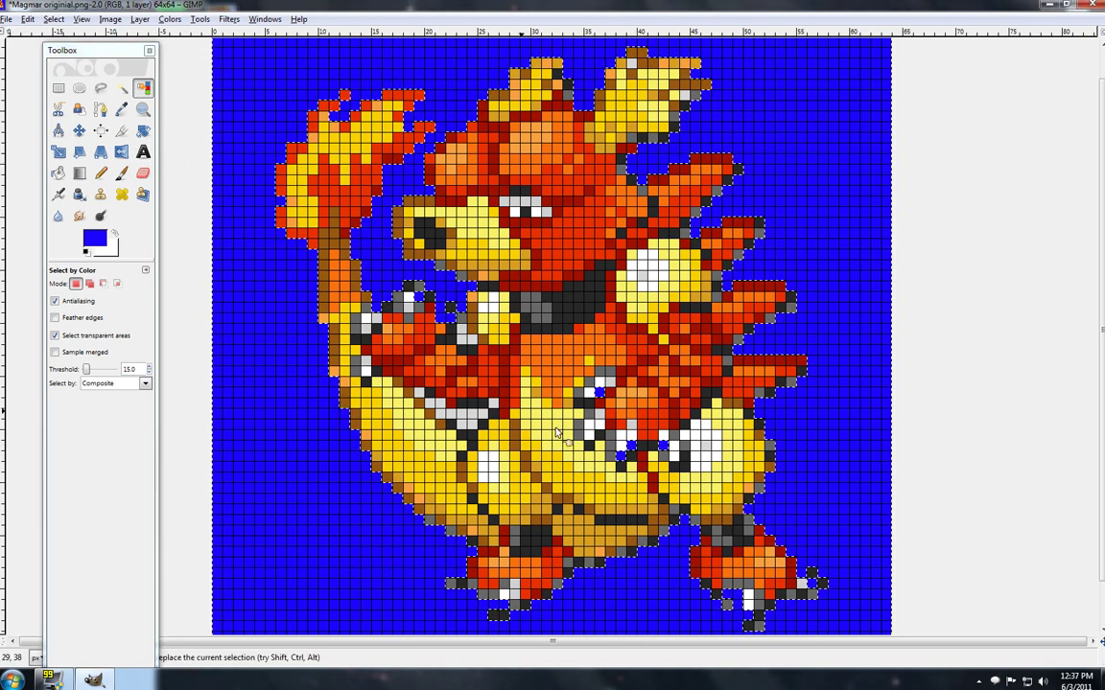
Sample white from the sprite as the painting colour and switch to the Paintbrush
left_click(122, 108)
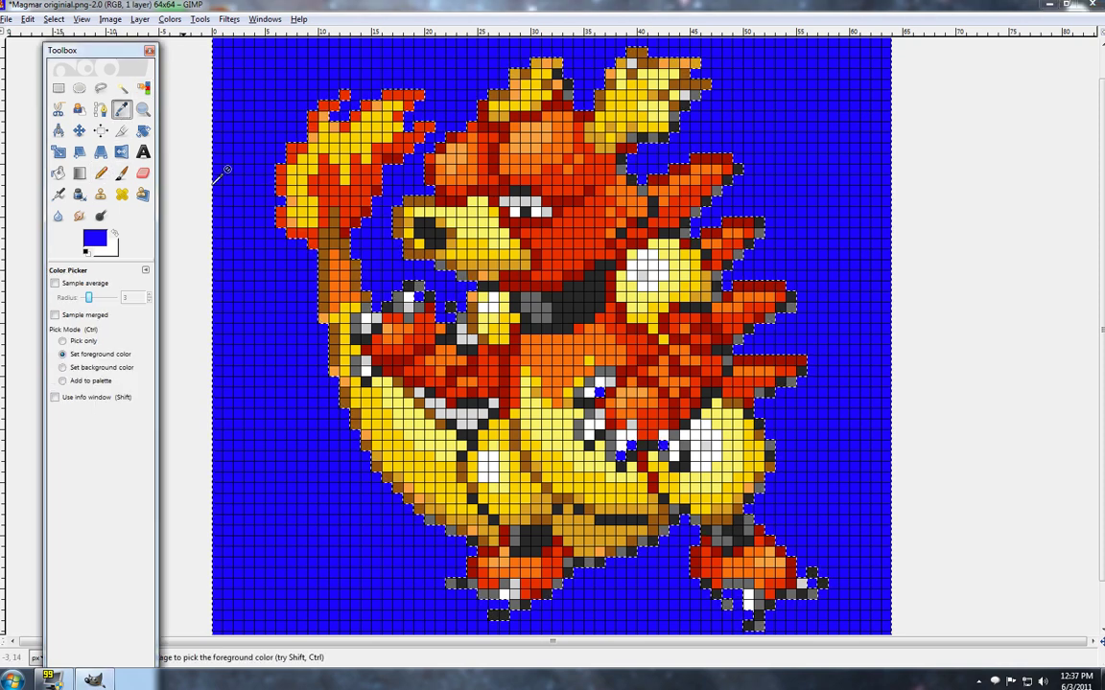
left_click(609, 418)
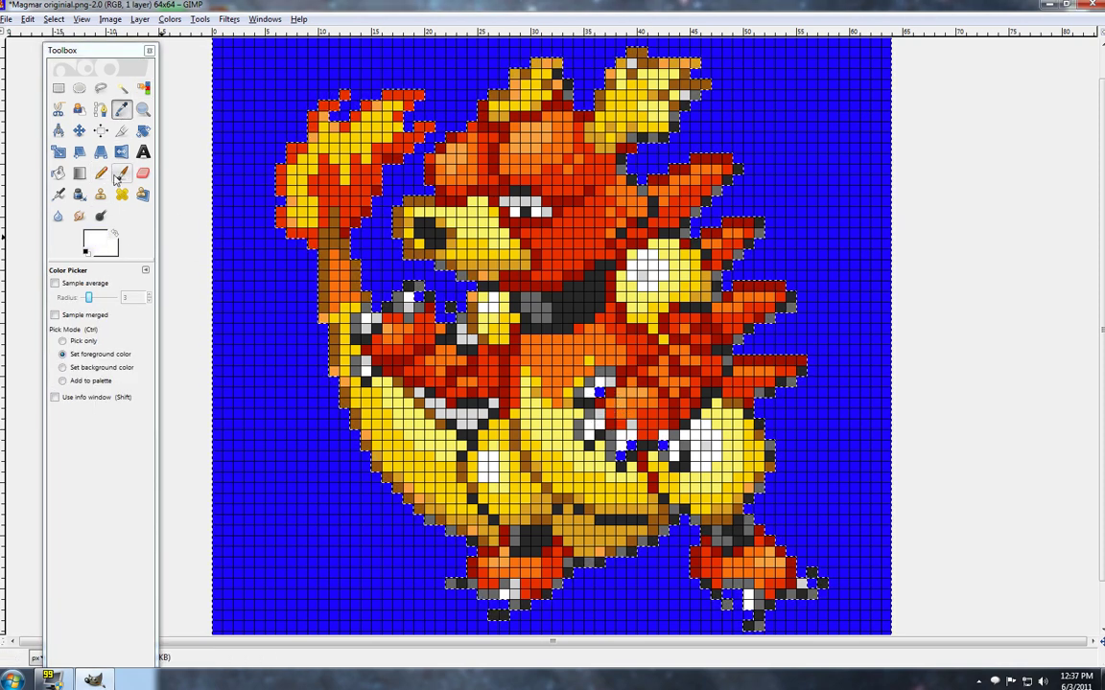
key("p")
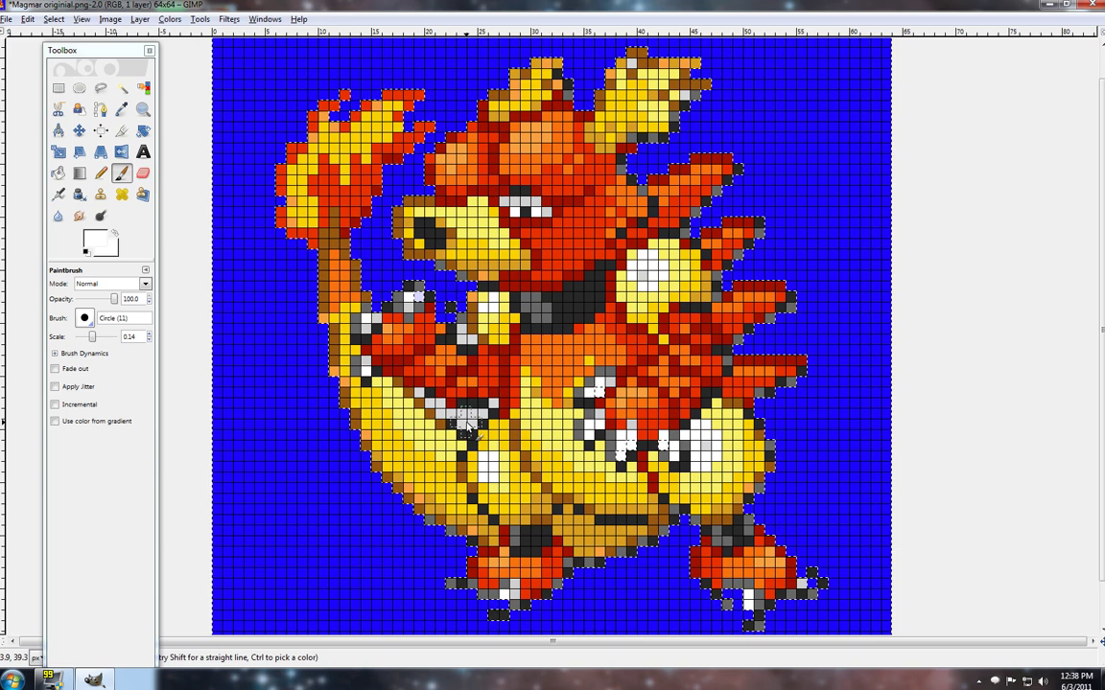
Select the grey pixels, sample the background blue, and paint the grey cells under the left arm
left_click(144, 88)
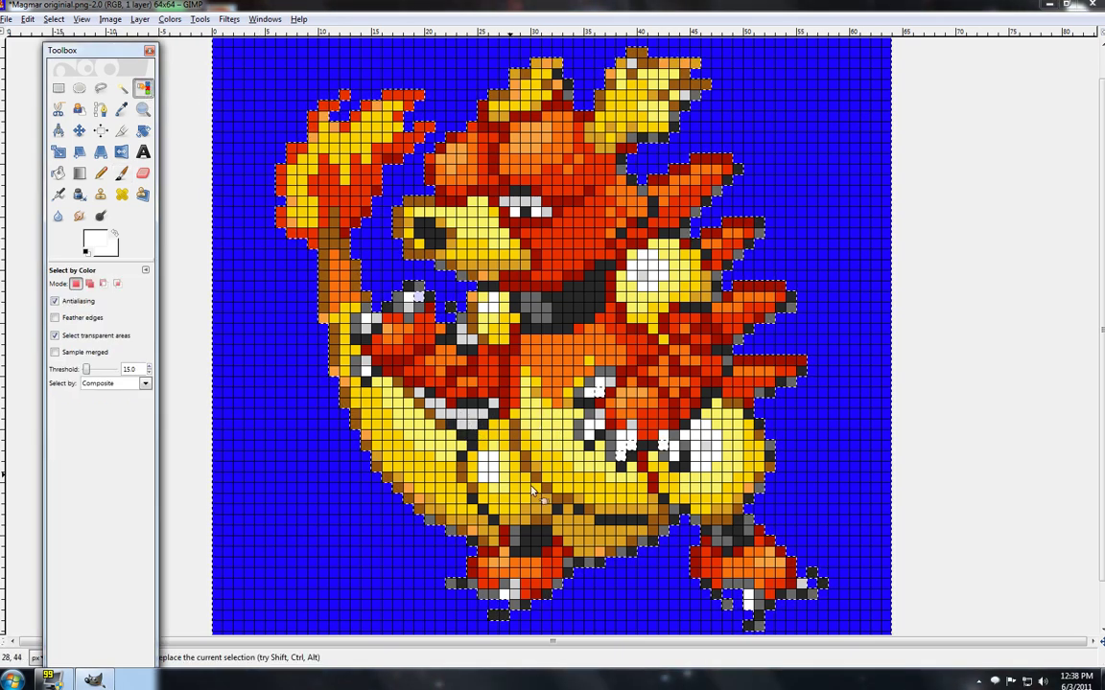
left_click(470, 419)
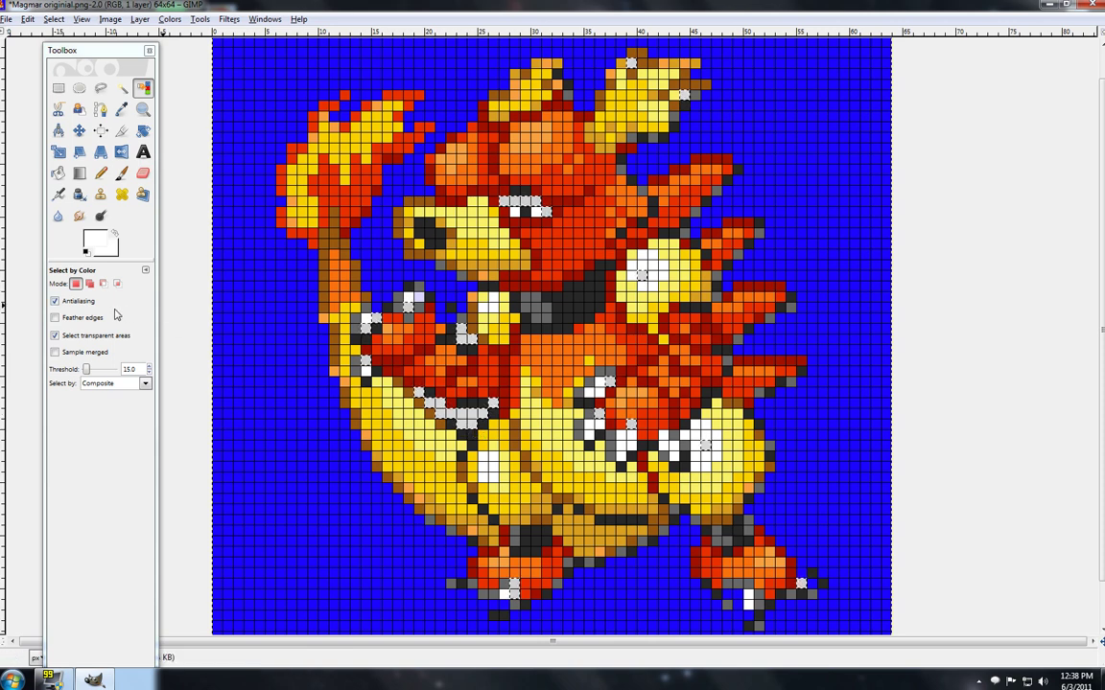
left_click(121, 175)
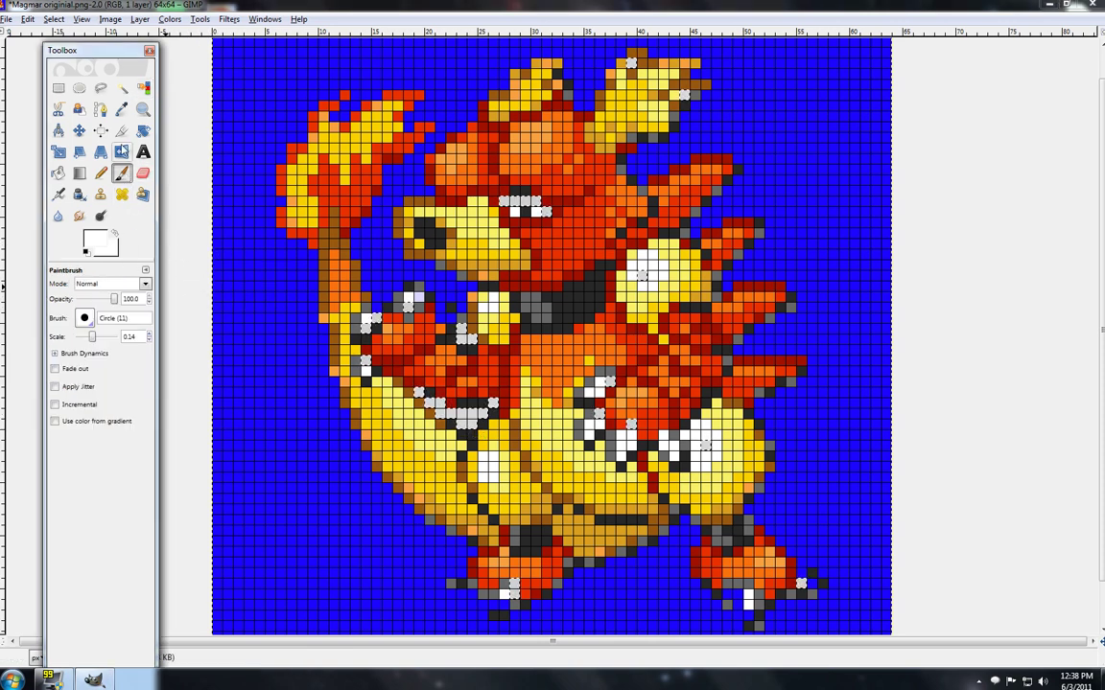
left_click(122, 110)
left_click(273, 329)
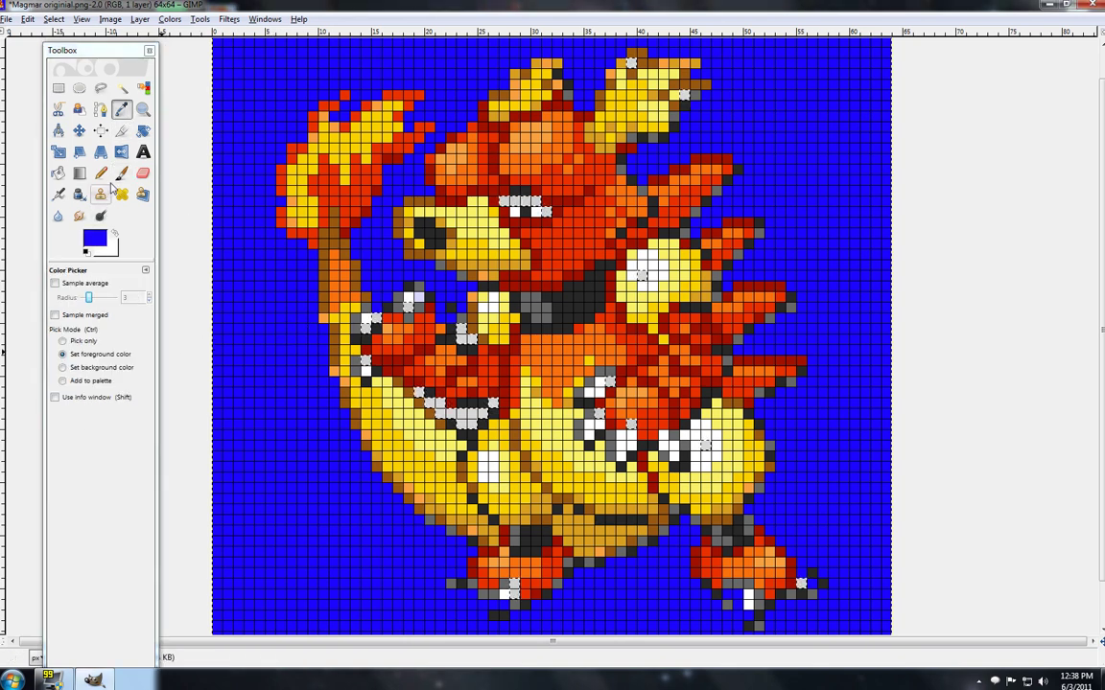
left_click(121, 173)
left_click(419, 393)
mouse_move(438, 403)
left_mouse_down()
mouse_move(487, 422)
mouse_move(494, 413)
left_mouse_up()
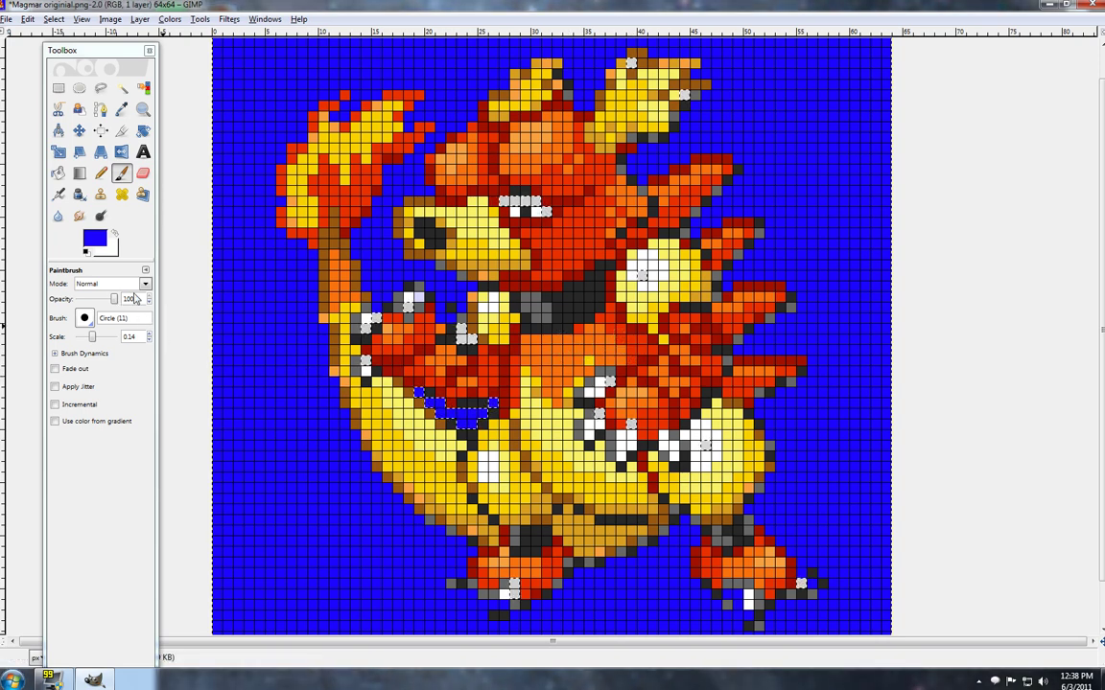
Sample the spike's dark red, select all dark grey outline pixels, and paint right-spike outline red
left_click(121, 111)
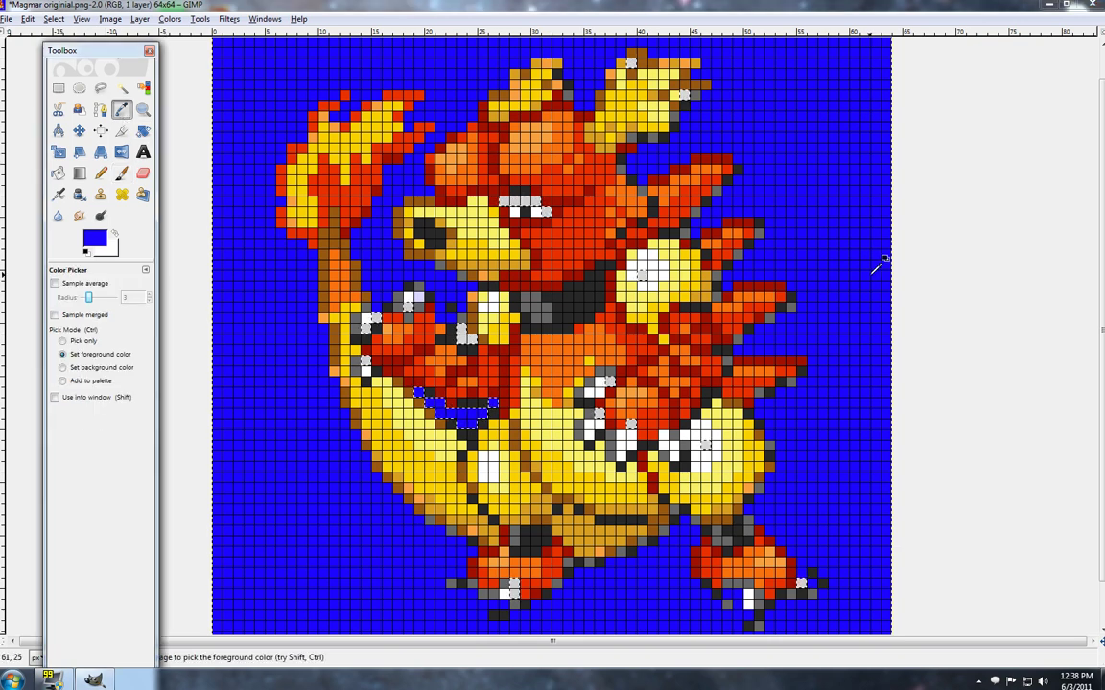
left_click(752, 216)
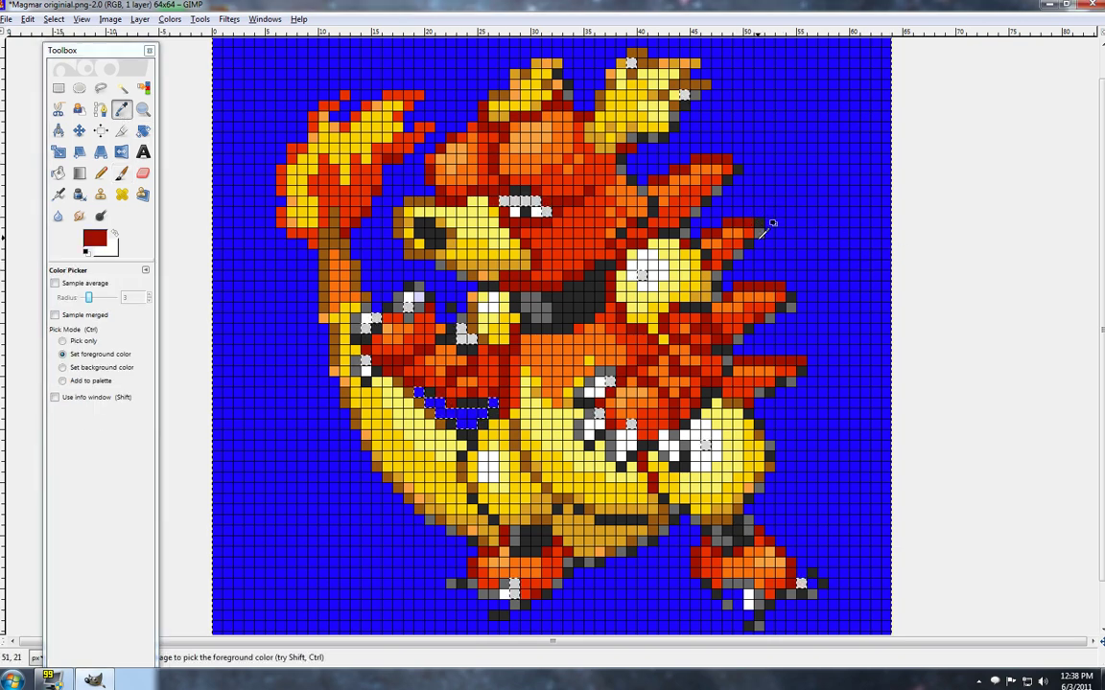
key("shift+o")
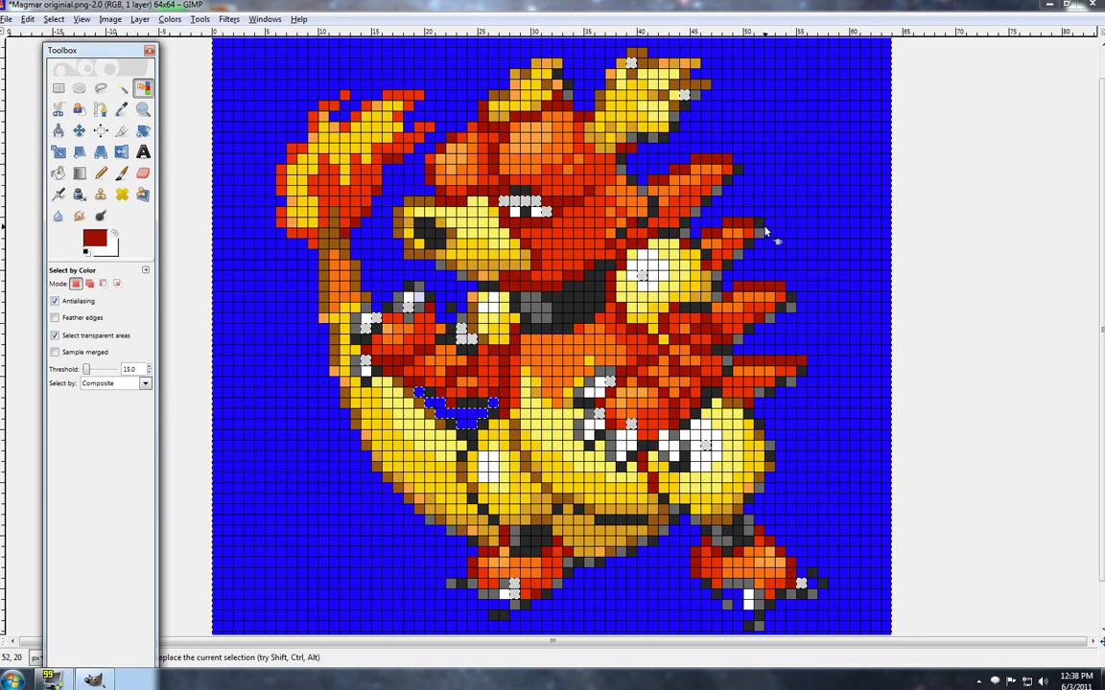
left_click(762, 230)
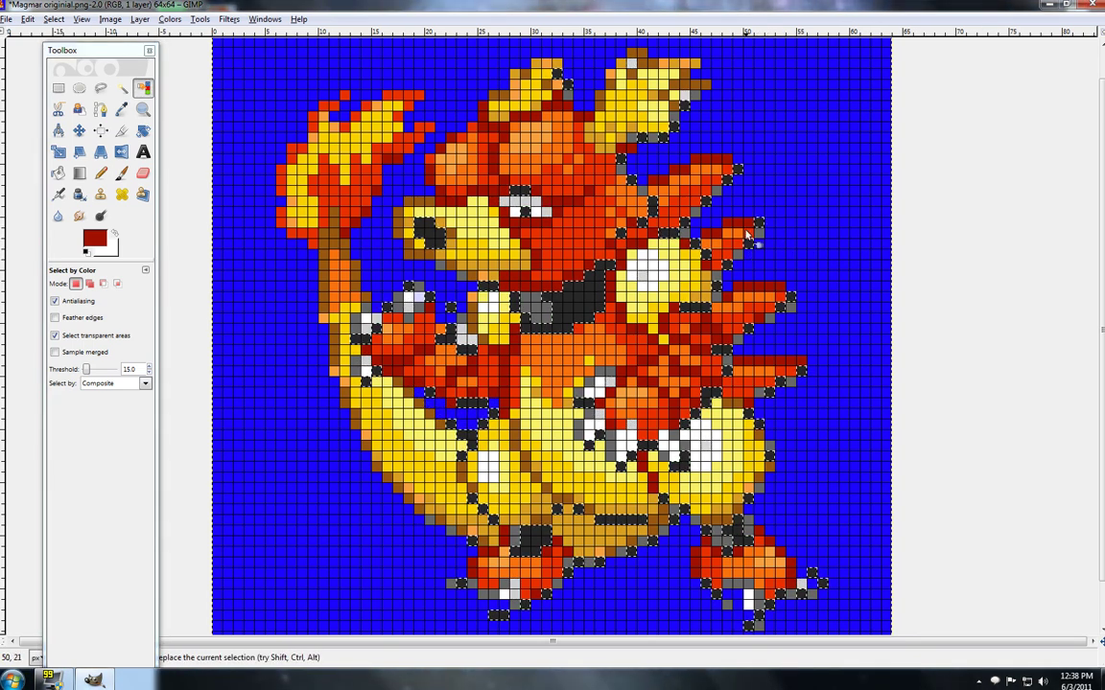
left_click(121, 172)
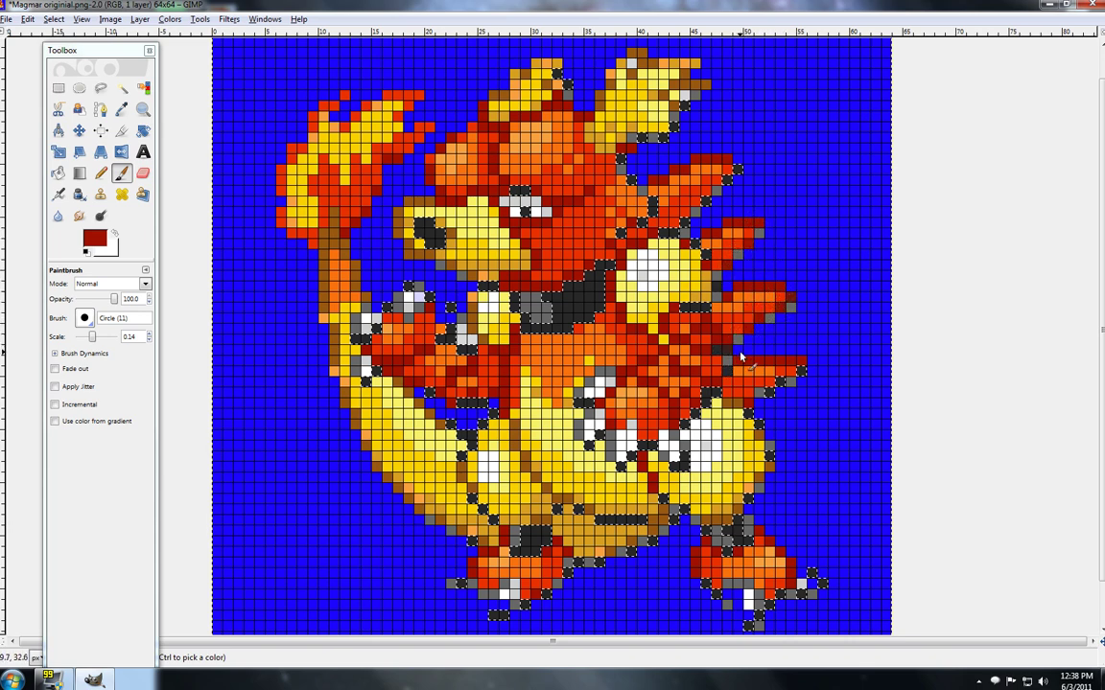
left_click(779, 382)
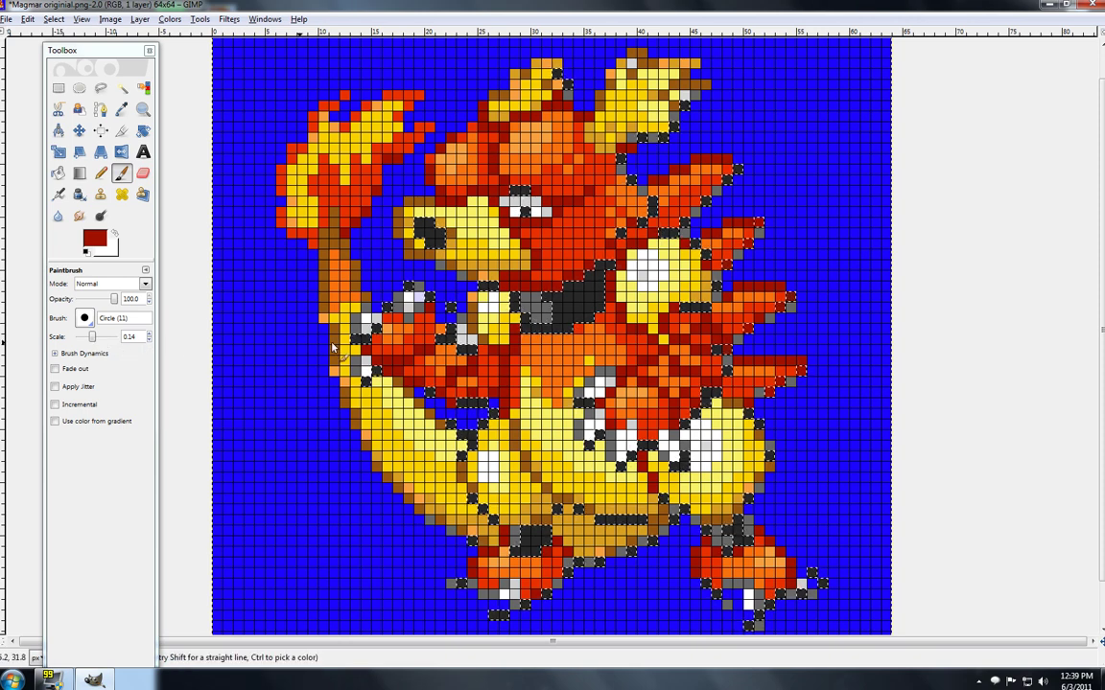
Reduce the brush scale to 0.02 and paint outline pixels red, undoing the stray chest stroke
left_click(92, 340)
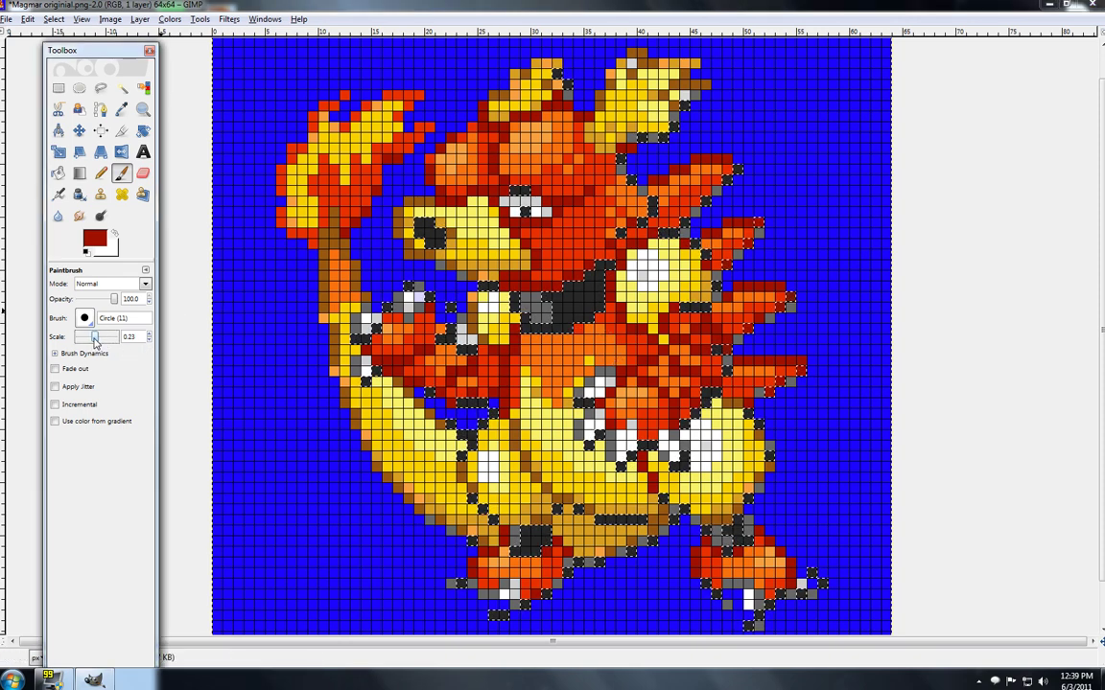
left_click_drag(96, 336, 135, 337)
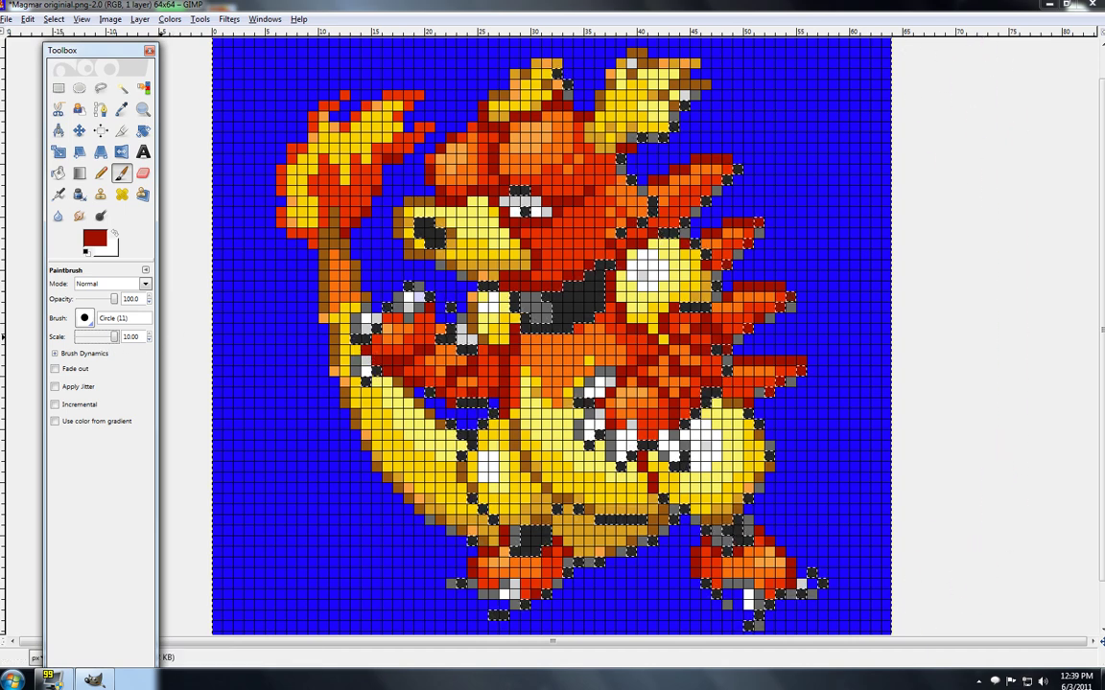
left_click_drag(116, 337, 103, 342)
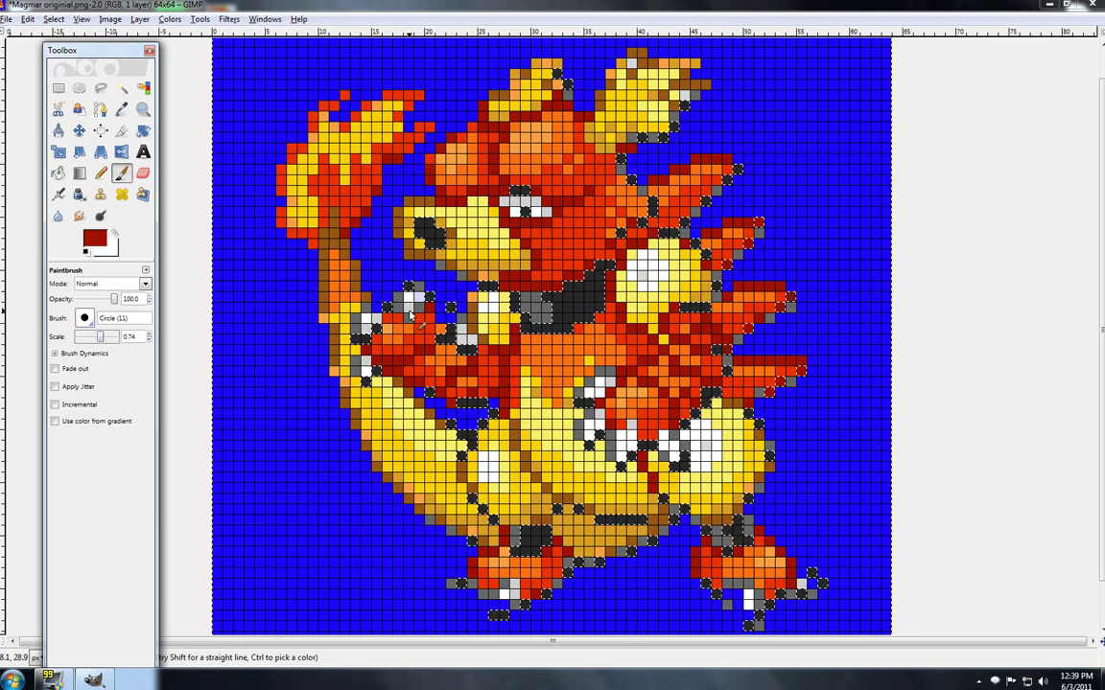
left_click_drag(100, 336, 84, 343)
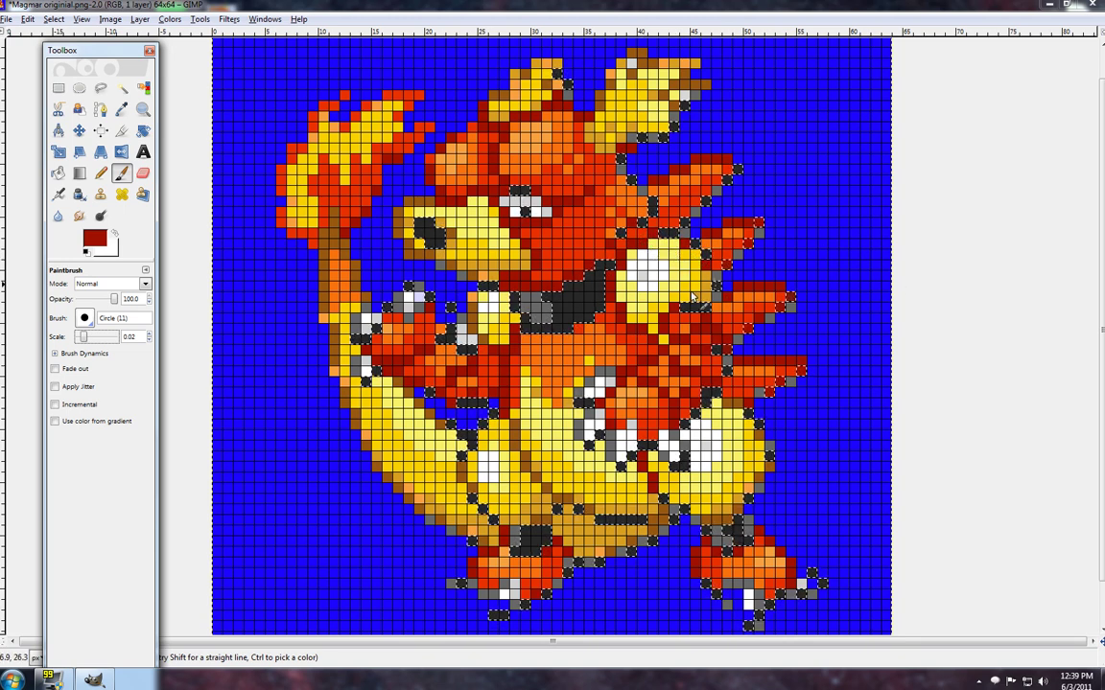
left_click(589, 261)
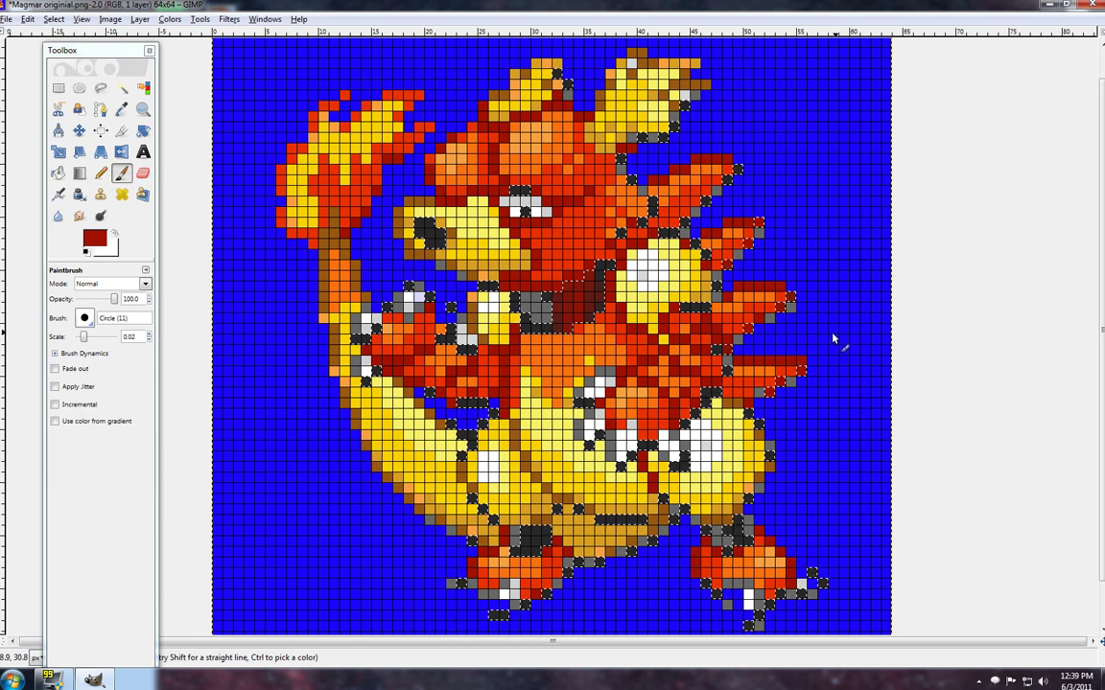
key("ctrl+z")
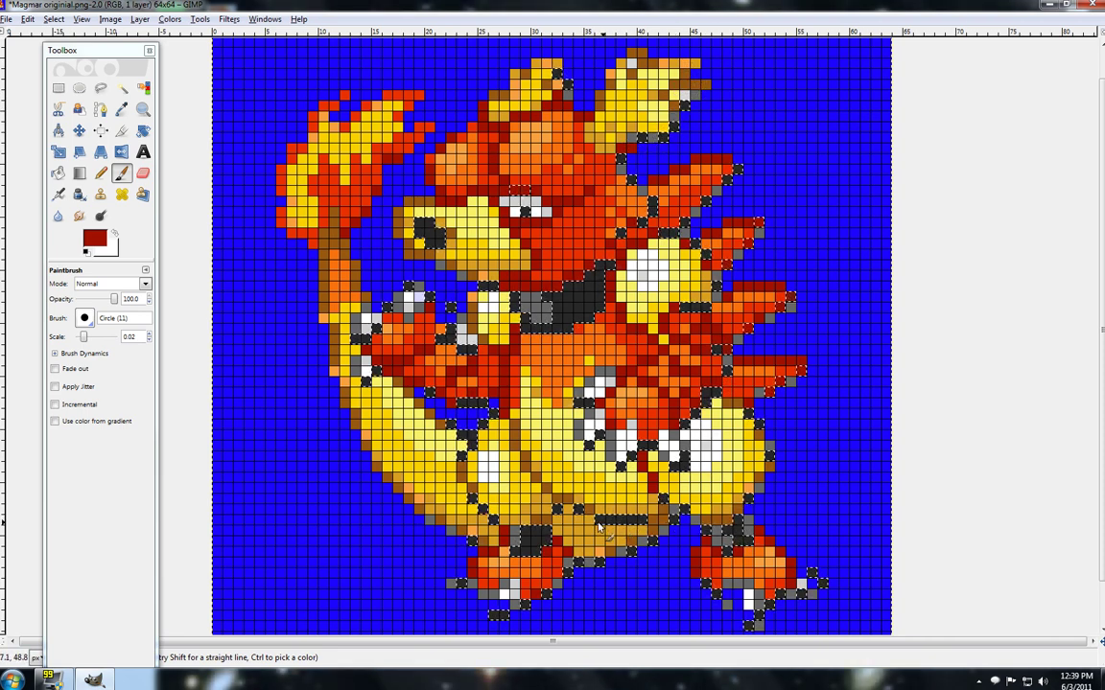
Paint the belly's left and lower outline in brown sampled from the tail, then minimize GIMP
left_click(123, 110)
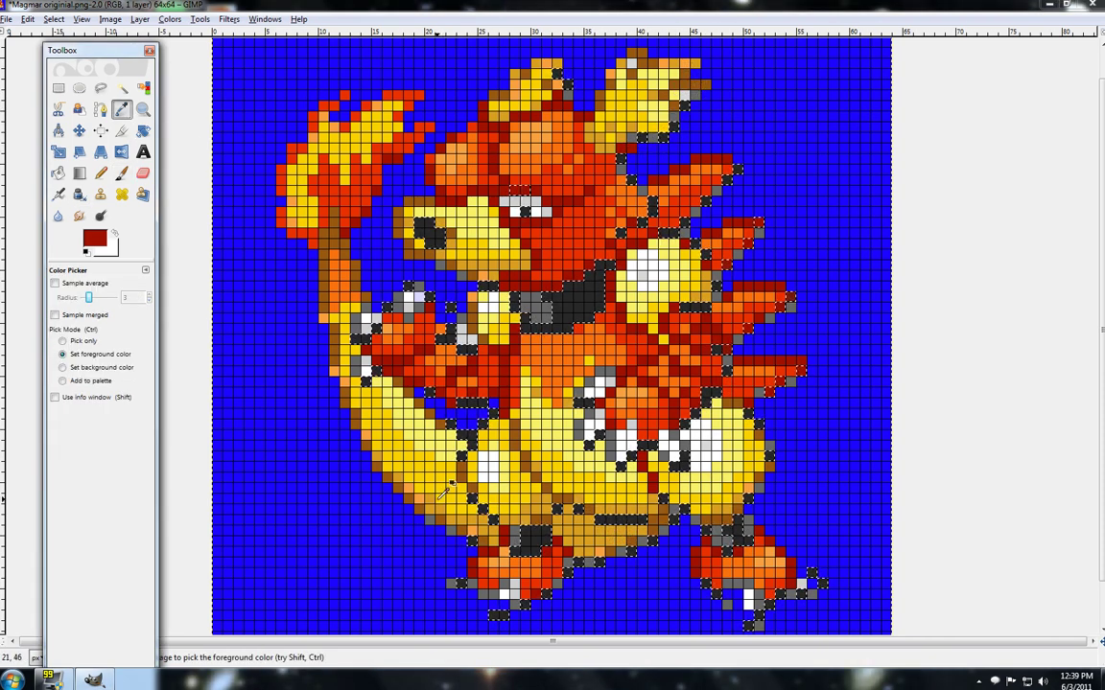
left_click(416, 493)
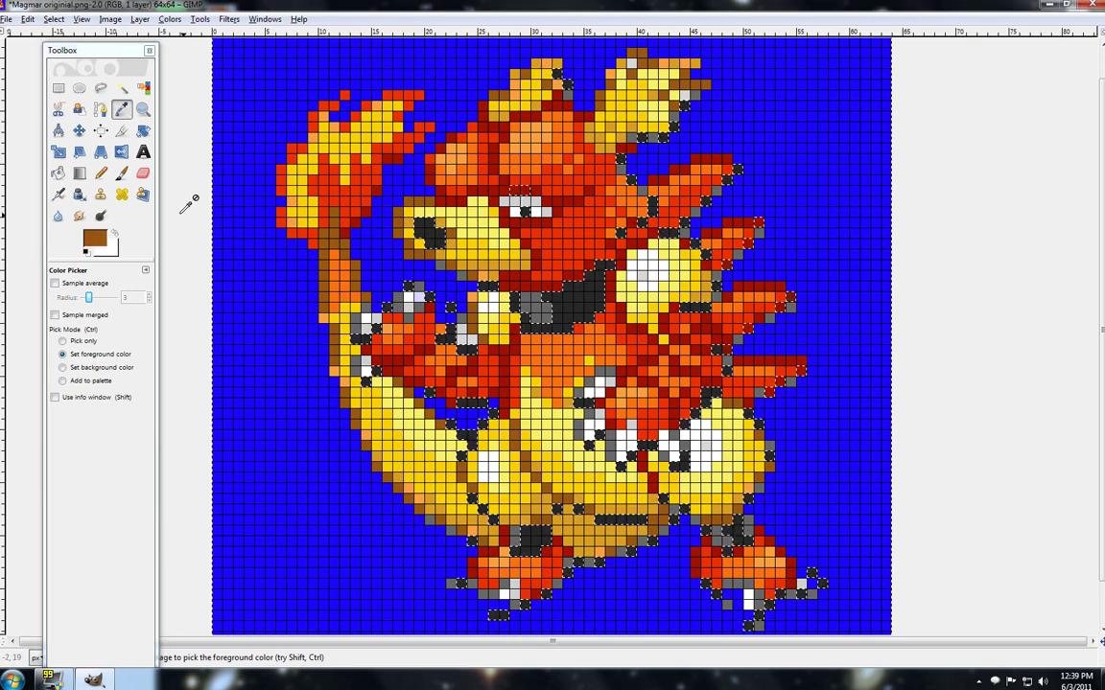
left_click(121, 174)
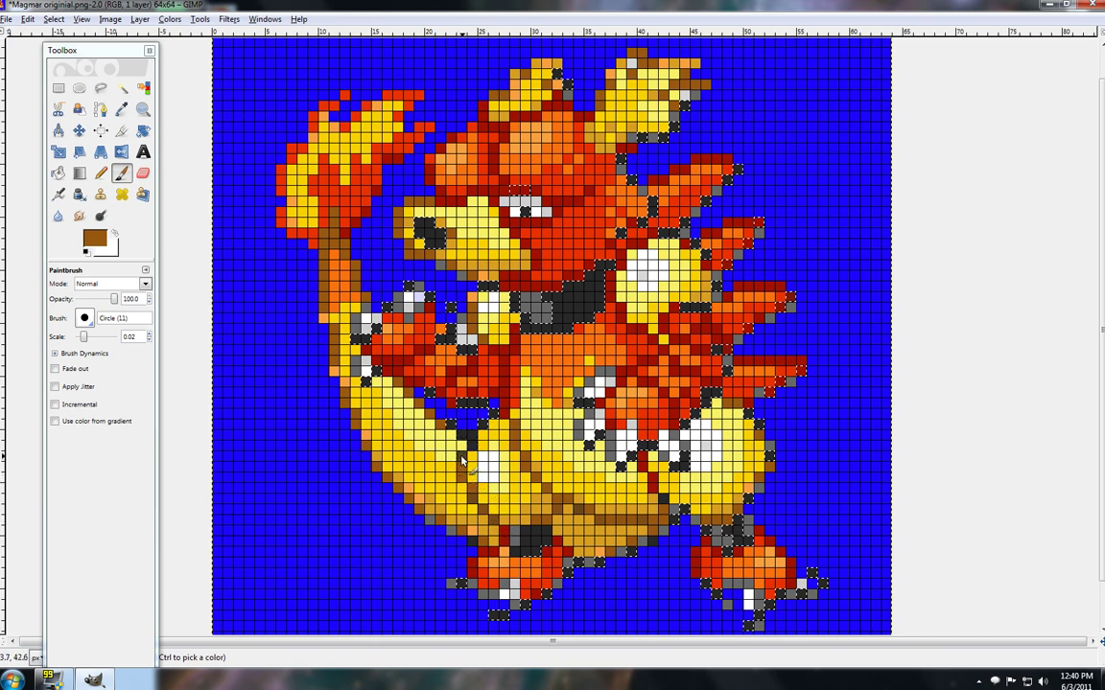
mouse_move(474, 431)
left_mouse_down()
mouse_move(470, 498)
mouse_move(672, 517)
left_mouse_up()
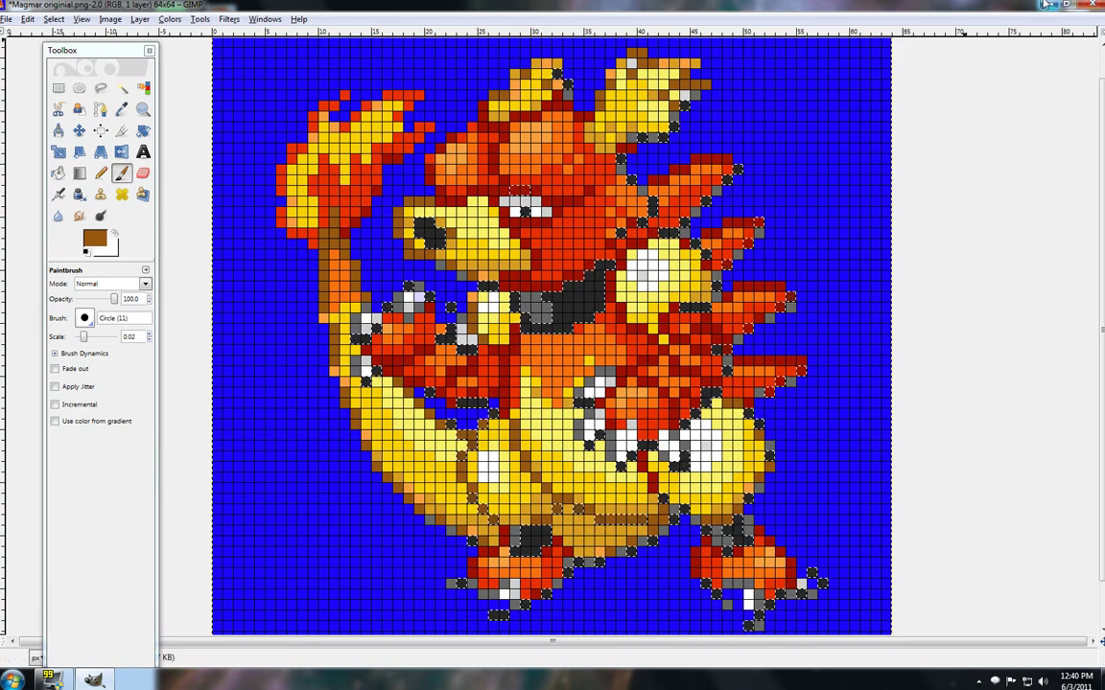
left_click(93, 679)
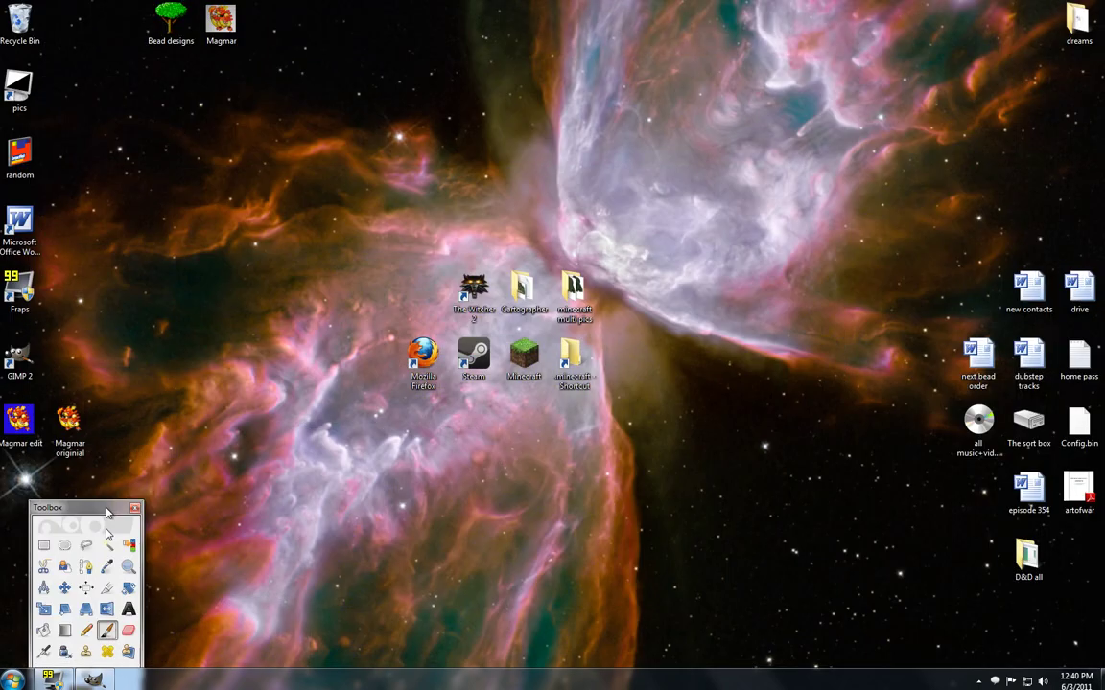
Open the original and edited Magmar sprites side by side in Photo Viewer, zoomed in
double_click(69, 422)
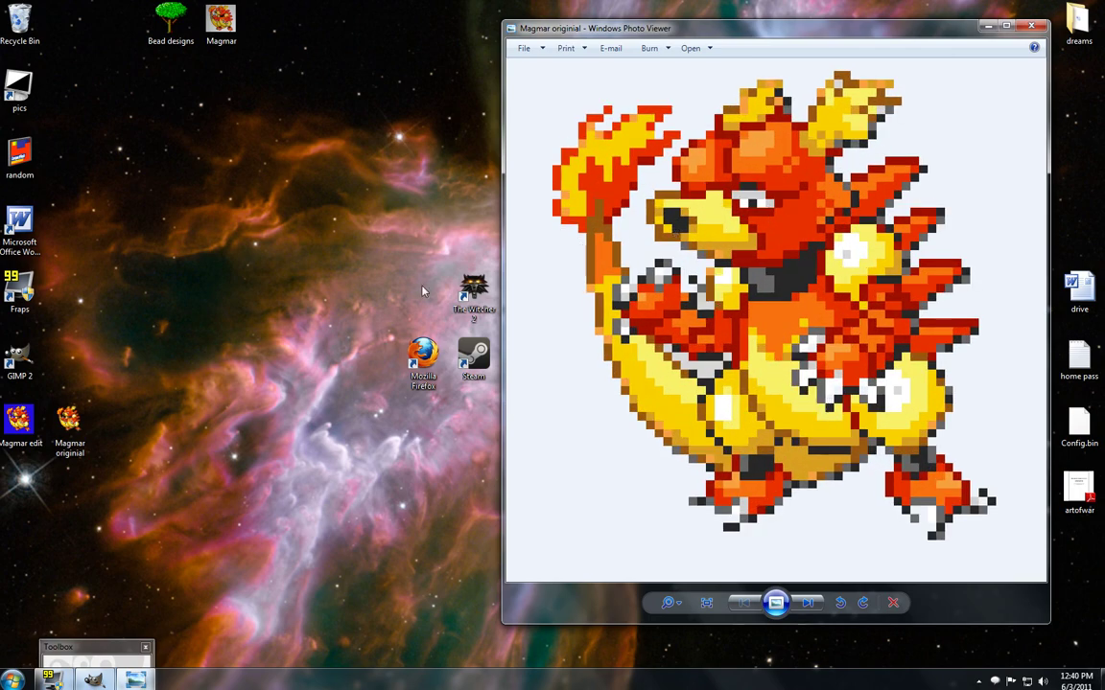
double_click(20, 419)
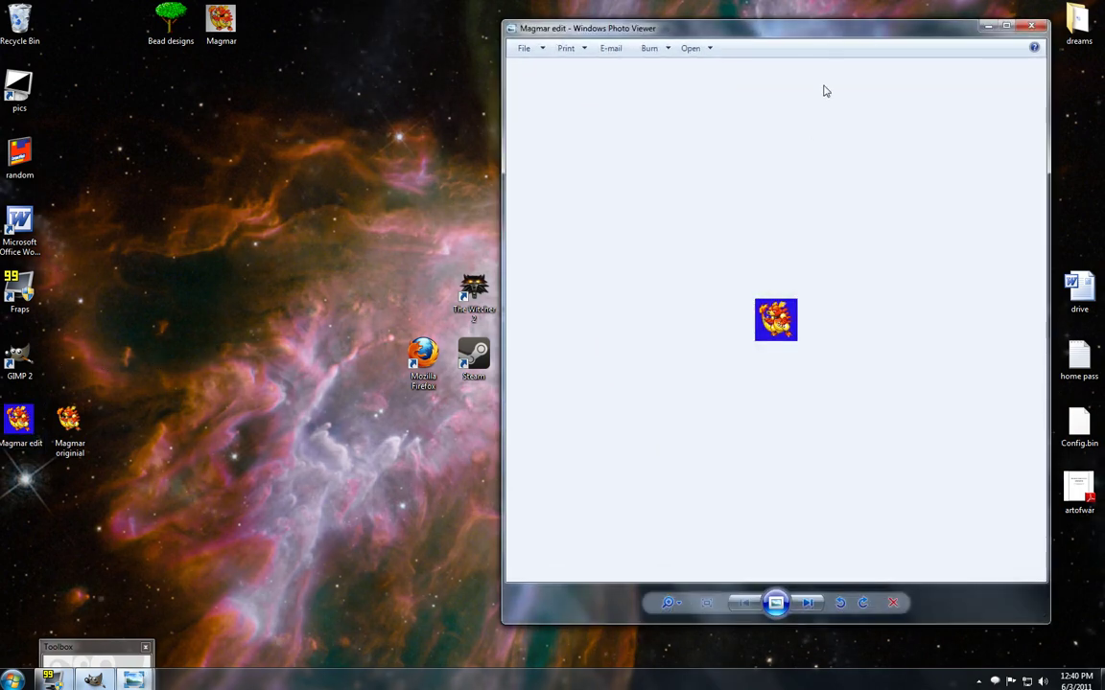
left_click_drag(834, 35, 315, 17)
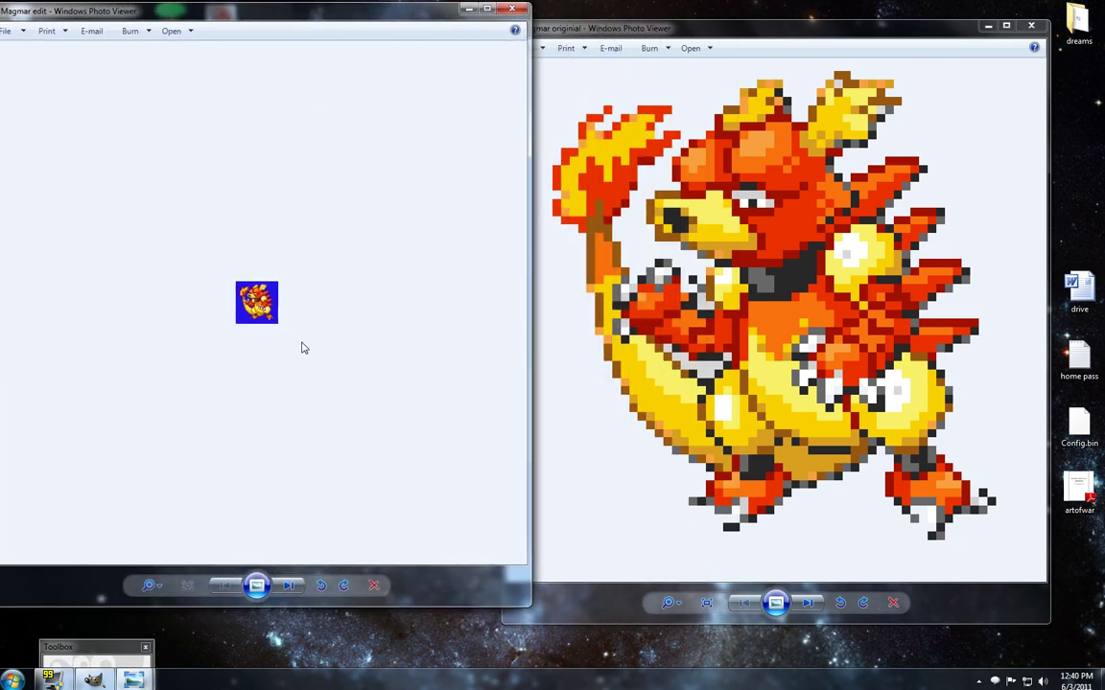
scroll(309, 379, "up", 5)
scroll(308, 380, "up", 3)
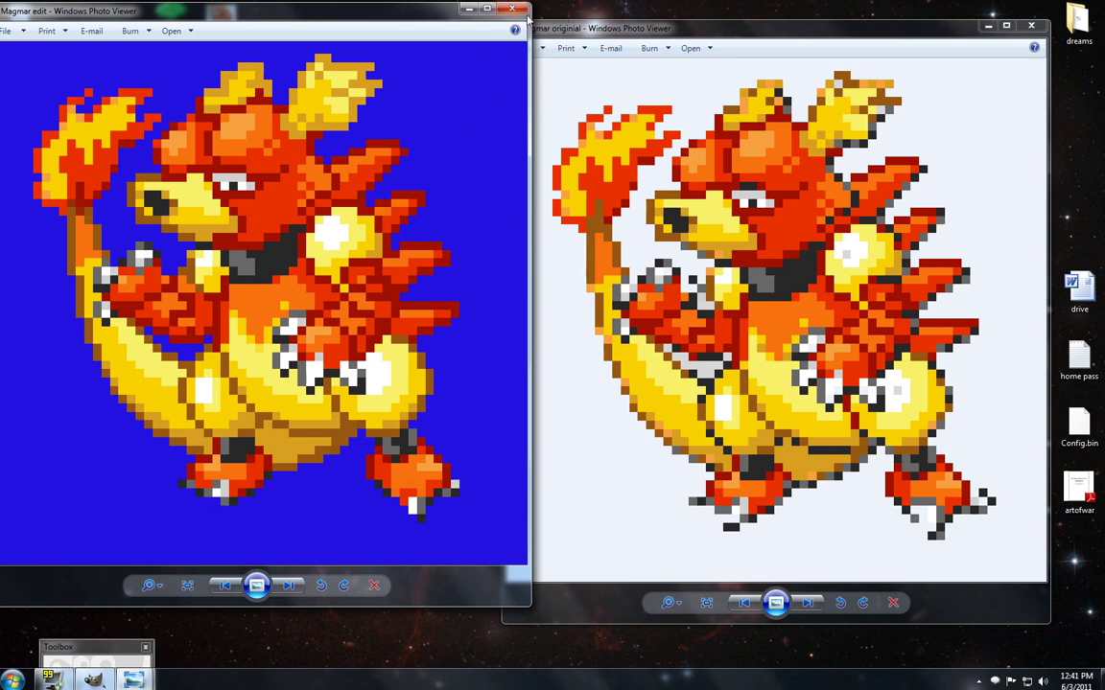
Close both sprite viewers and open the photo of the finished bead Magmar
left_click(1031, 25)
left_click(513, 10)
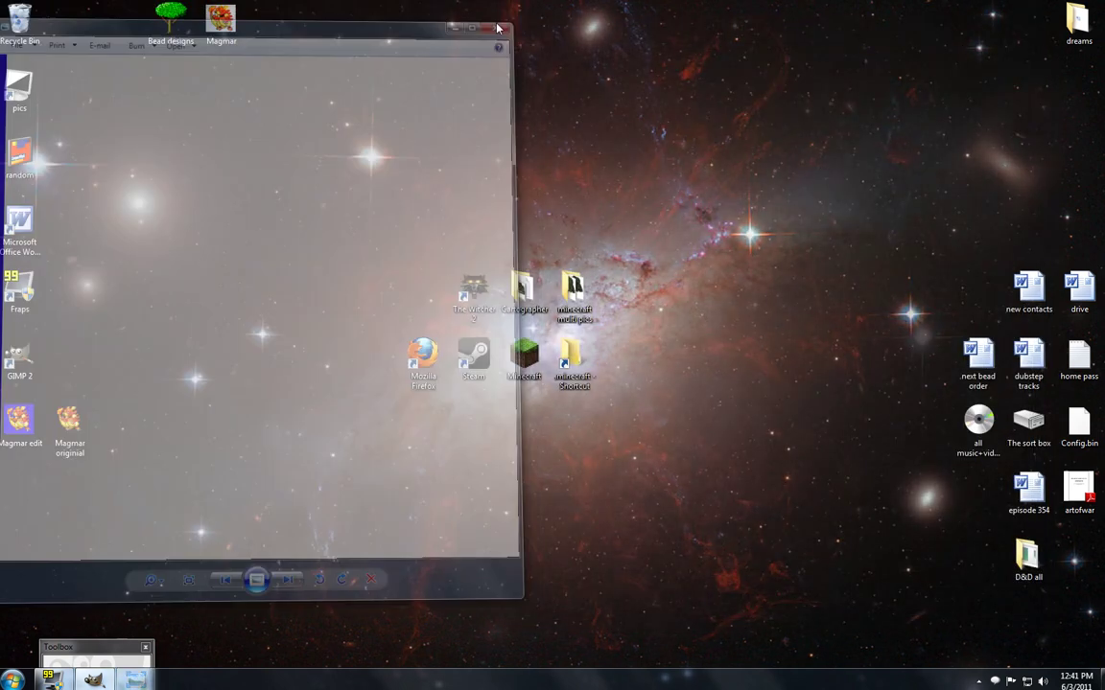
double_click(219, 19)
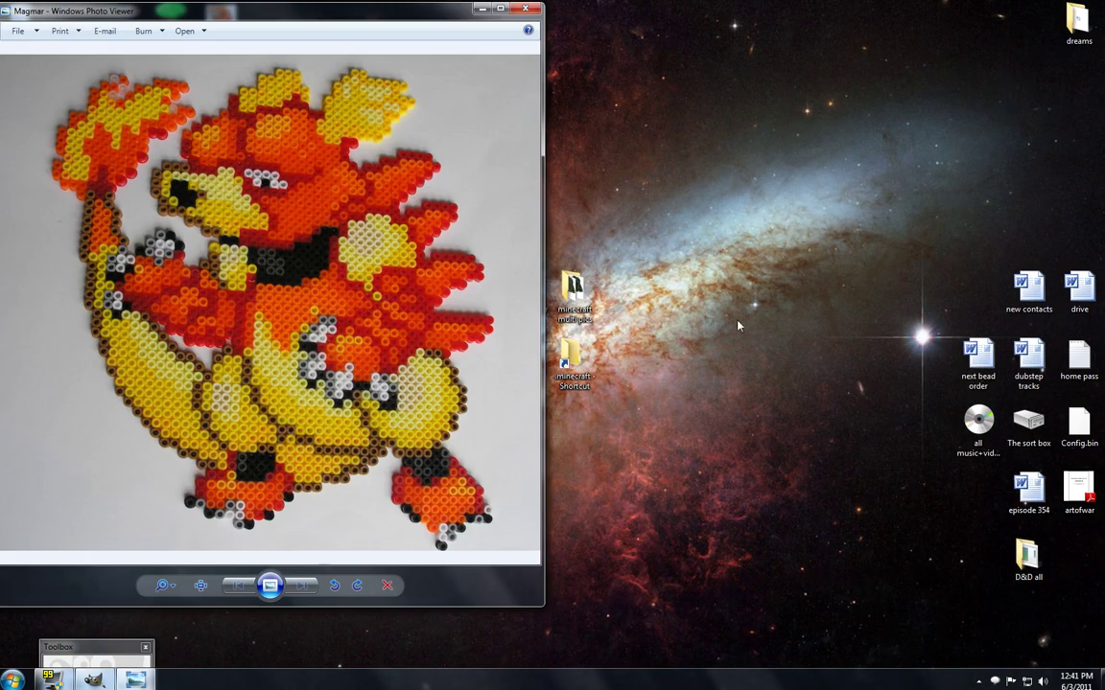